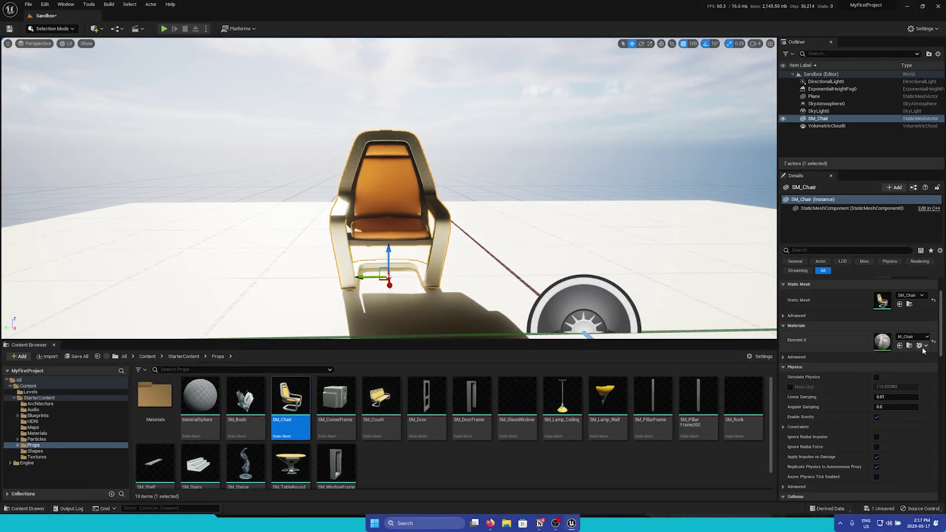
# Step: Open M_Chair from SM_Chair's Element 0 material slot in the Material Editor
pyautogui.doubleClick(883, 342)
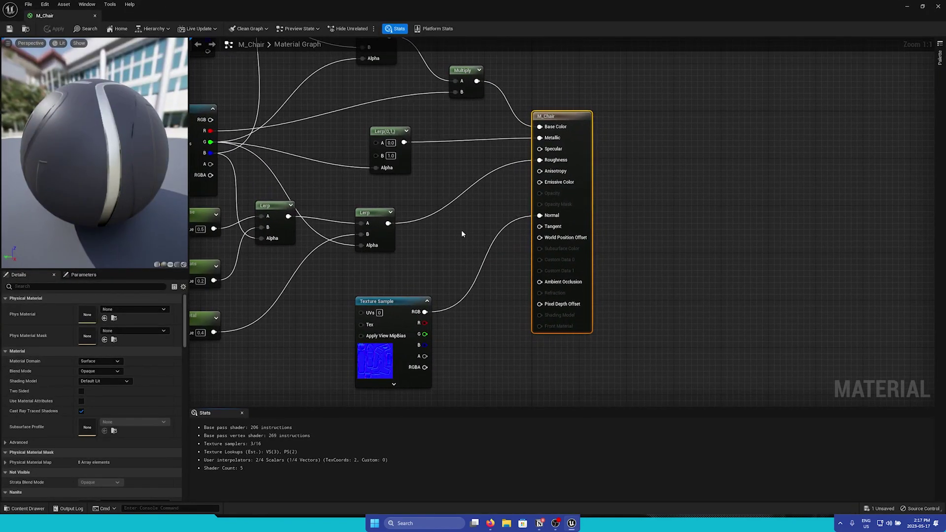
pyautogui.scroll(-1, 400, 242)
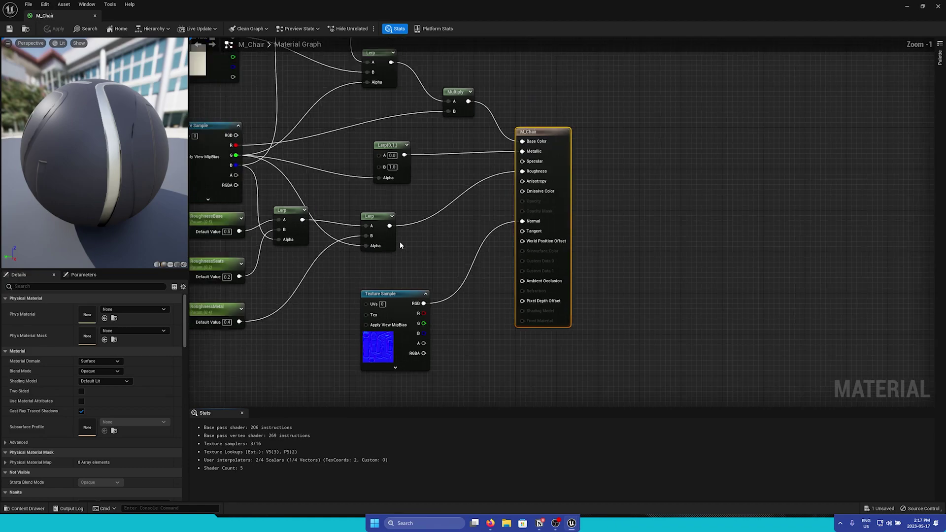
pyautogui.moveTo(336, 187); pyautogui.dragTo(495, 326, button='right')
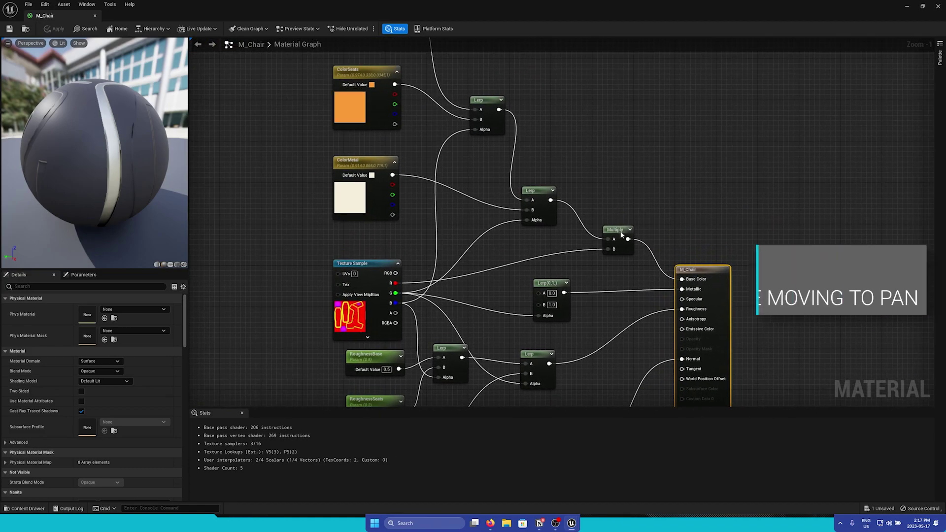
pyautogui.moveTo(699, 178); pyautogui.dragTo(664, 252, button='right')
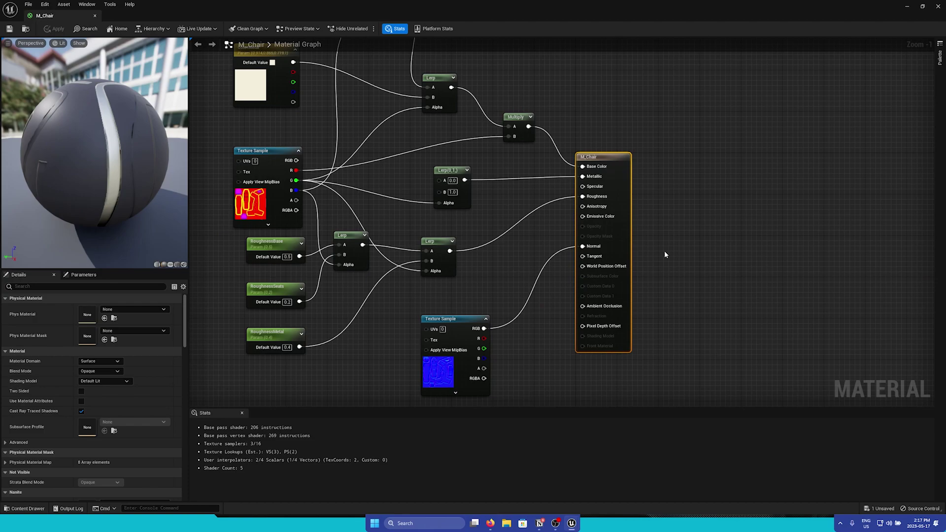
# Step: Close the chair material, then add a 'Materials' folder at the top of Content and open it
pyautogui.click(942, 4)
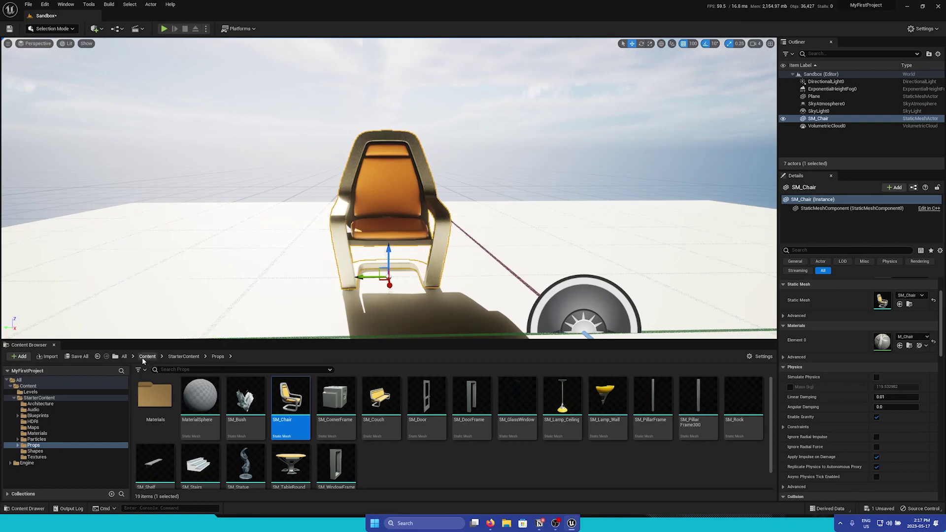
pyautogui.click(147, 356)
pyautogui.rightClick(241, 426)
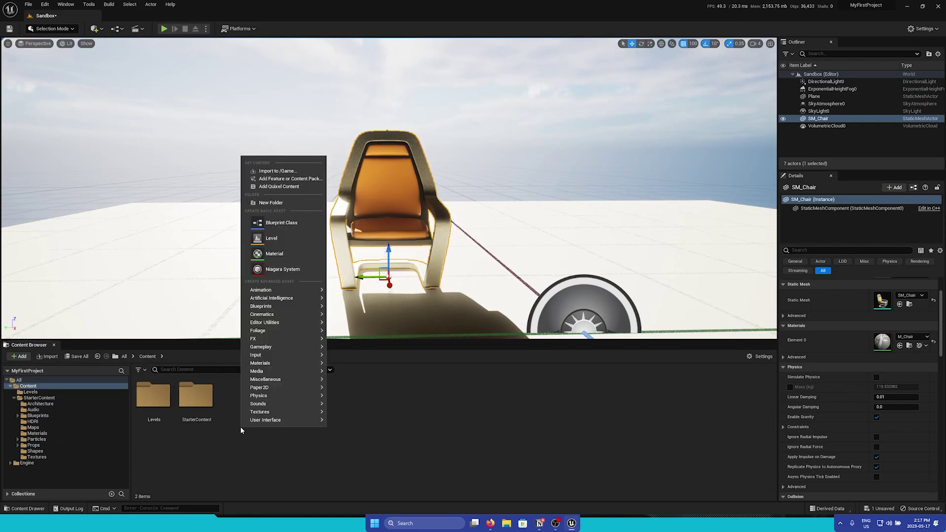
pyautogui.click(283, 202)
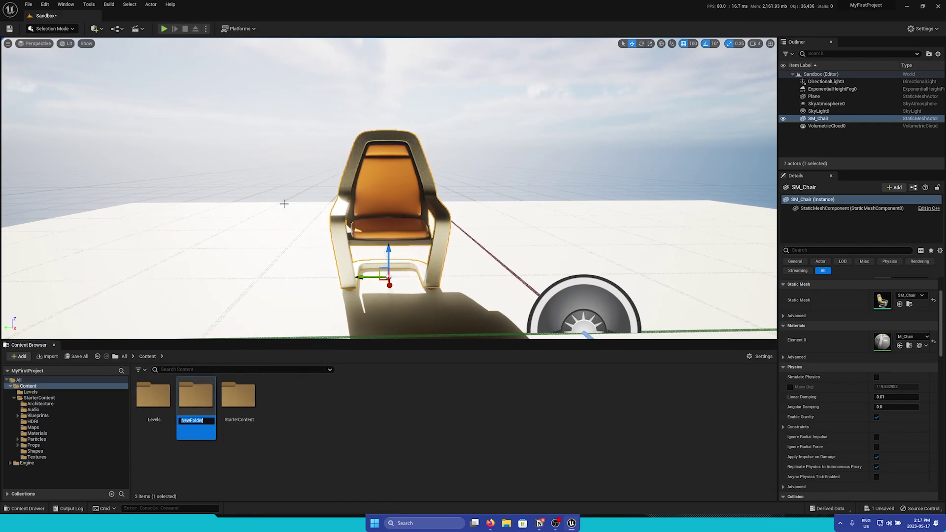
pyautogui.write('Materials')
pyautogui.press('Return')
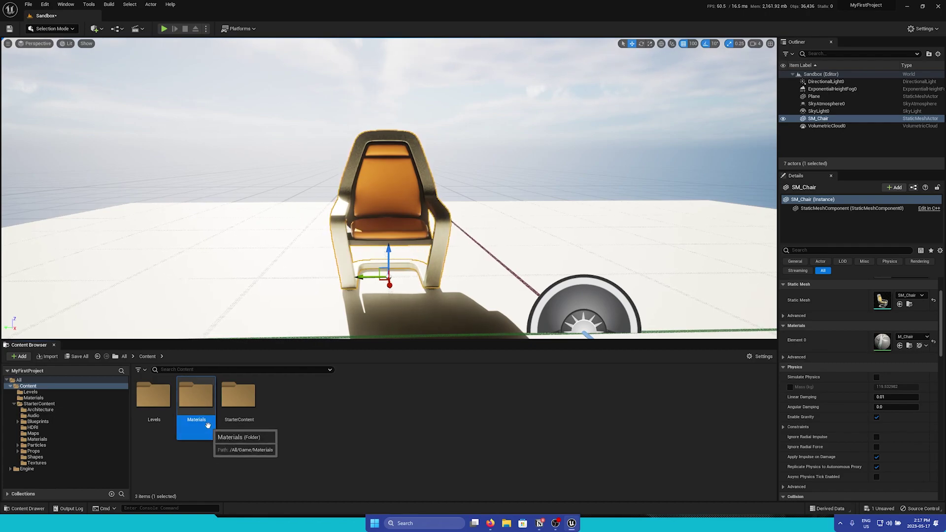
pyautogui.doubleClick(196, 399)
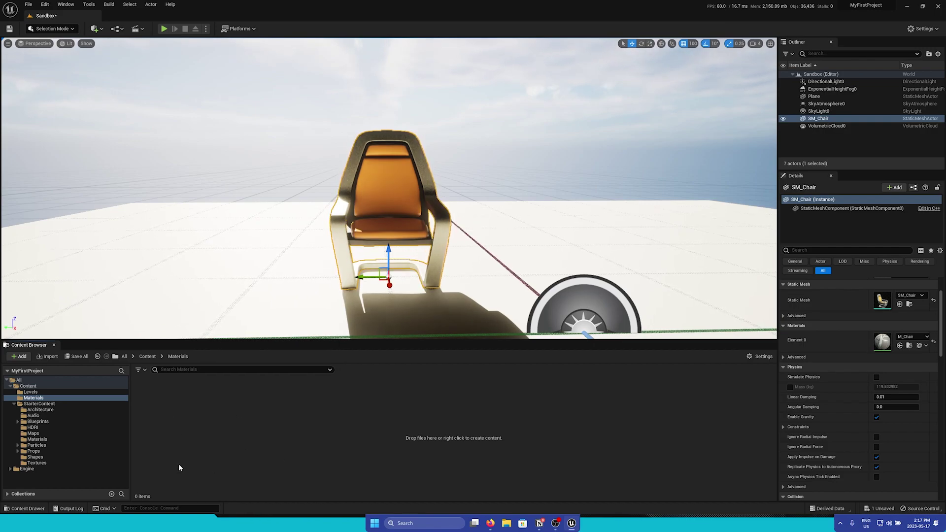
# Step: Create a new Material asset named M_Metal in the Materials folder
pyautogui.rightClick(245, 436)
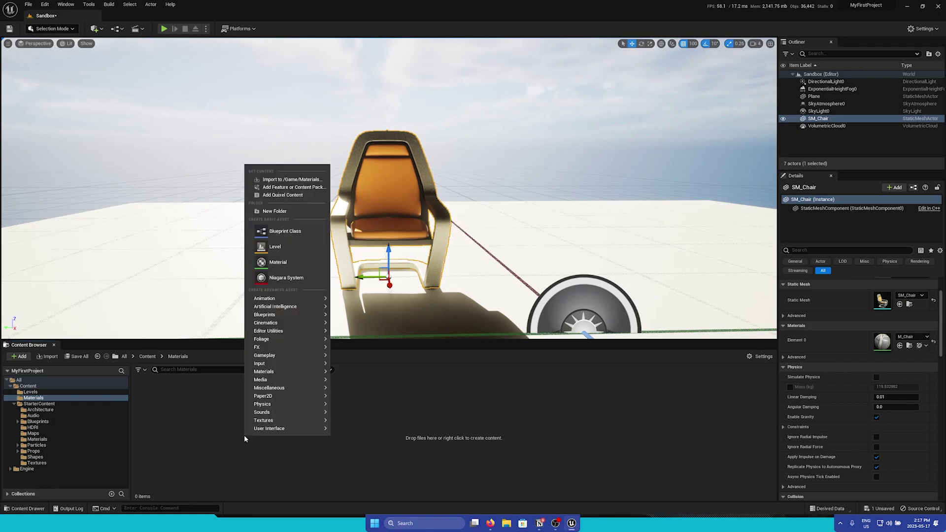
pyautogui.click(297, 264)
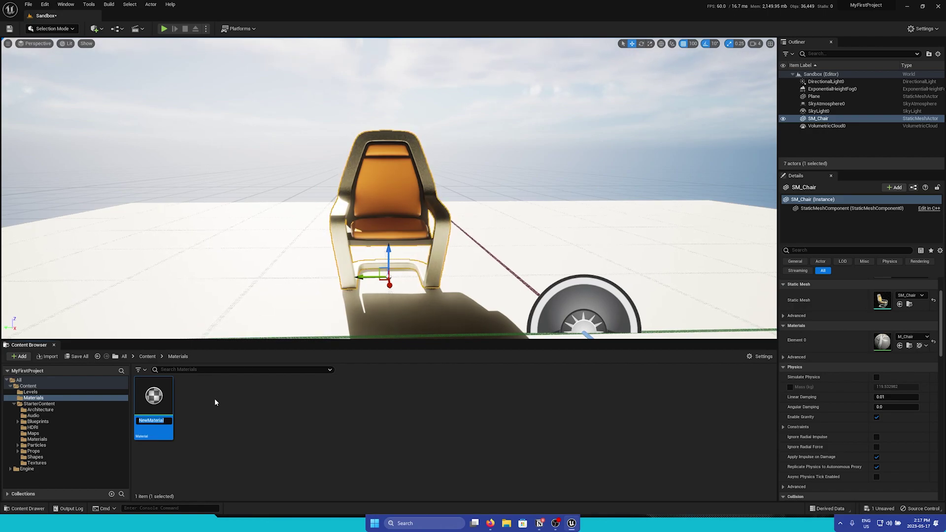
pyautogui.write('M_')
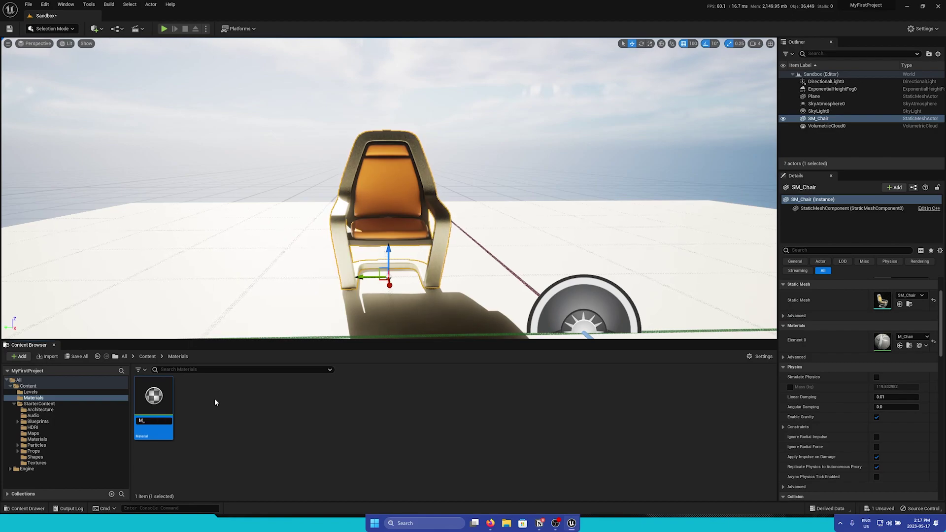
pyautogui.write('Metal')
pyautogui.press('Return')
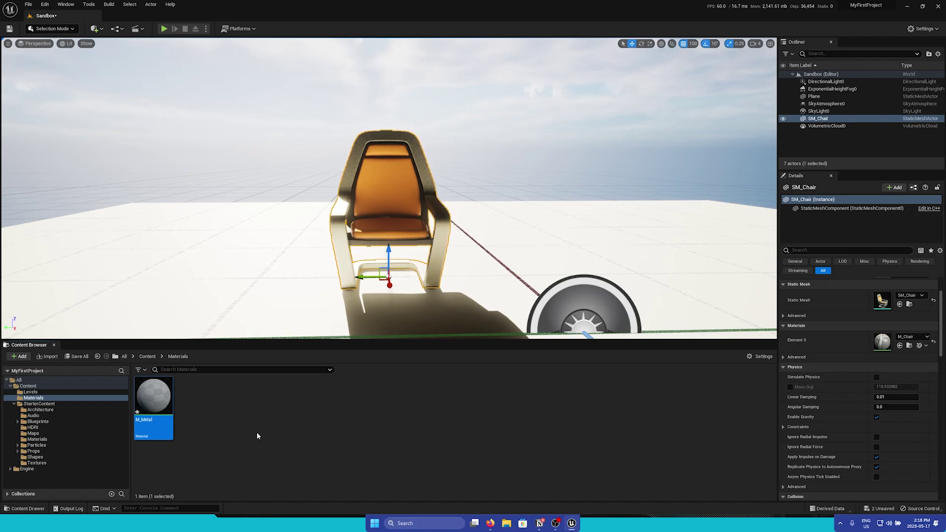
# Step: Open M_Metal in the Material Editor and browse the node list's Lighting category
pyautogui.doubleClick(163, 411)
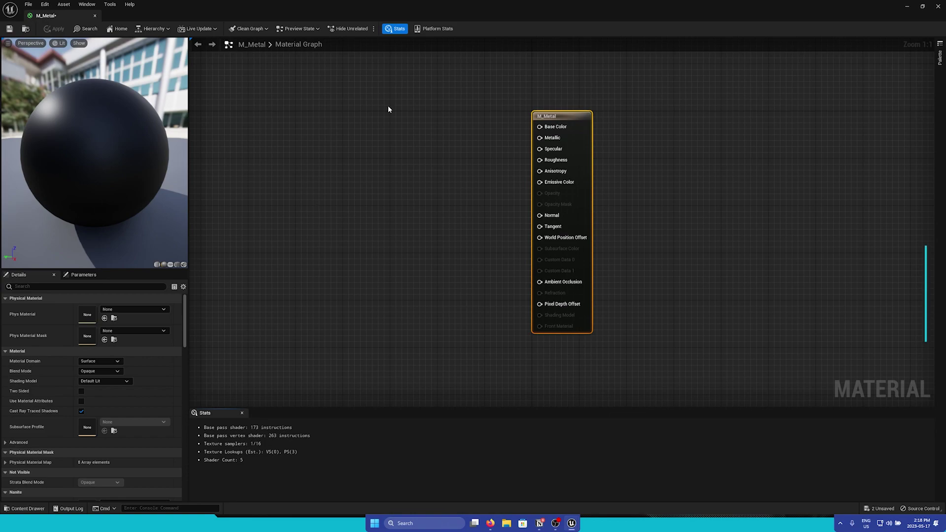
pyautogui.rightClick(334, 124)
pyautogui.scroll(-5, 372, 239)
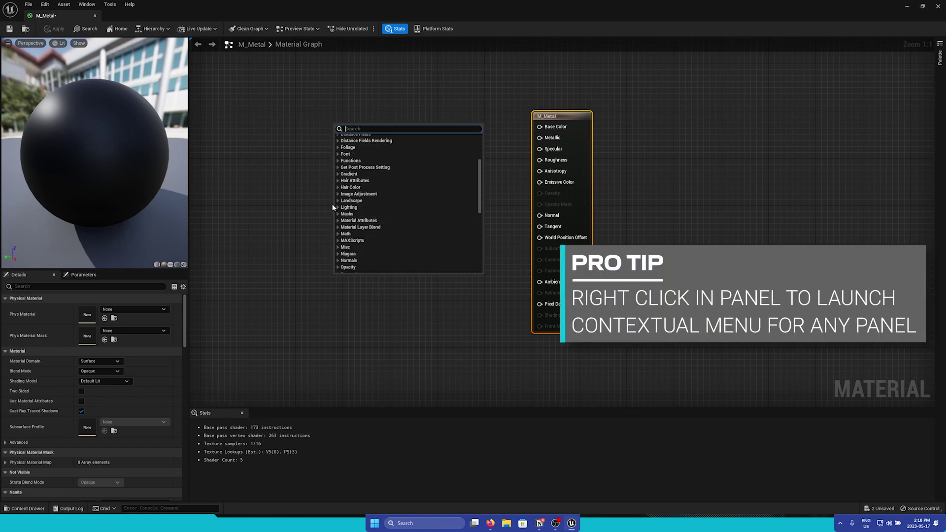
pyautogui.click(349, 221)
pyautogui.scroll(-2, 357, 226)
pyautogui.scroll(-3, 357, 226)
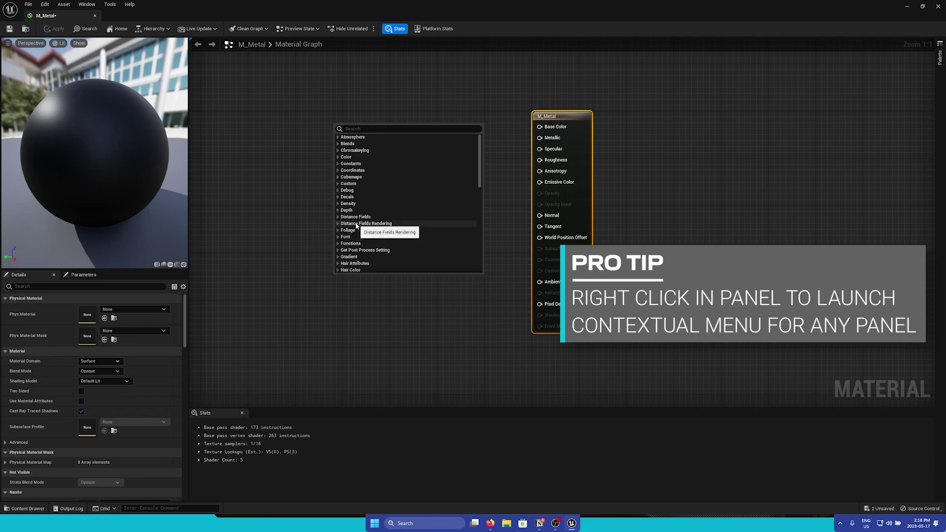
pyautogui.click(377, 90)
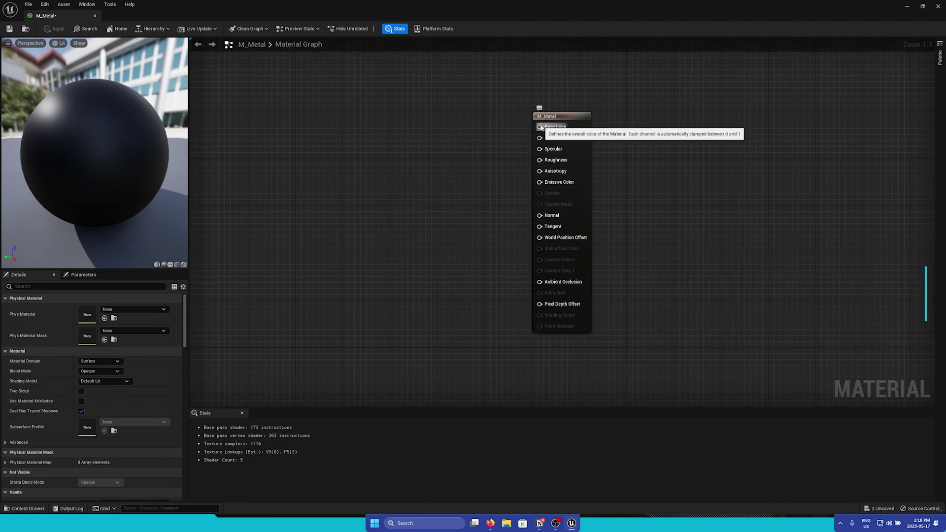
# Step: Place a Constant3Vector node to the left of the output node, using the 3 shortcut
pyautogui.rightClick(358, 114)
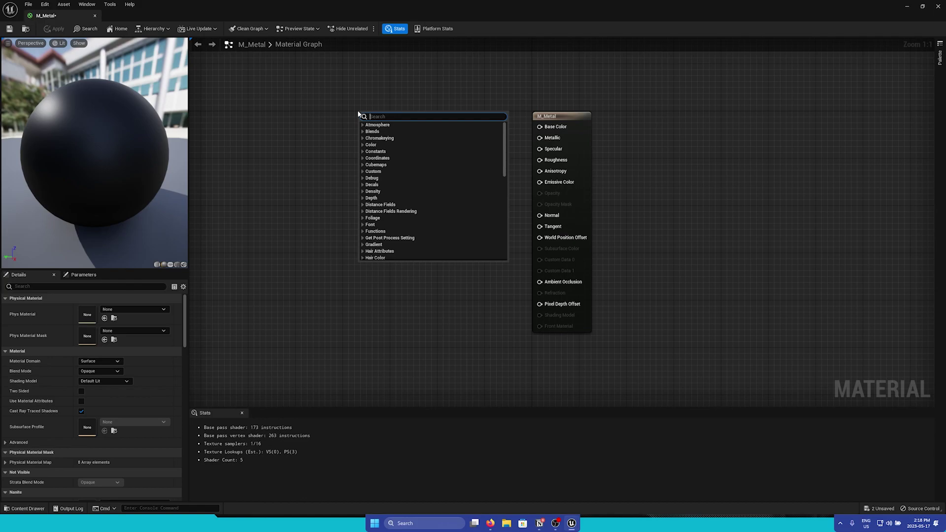
pyautogui.write('constan')
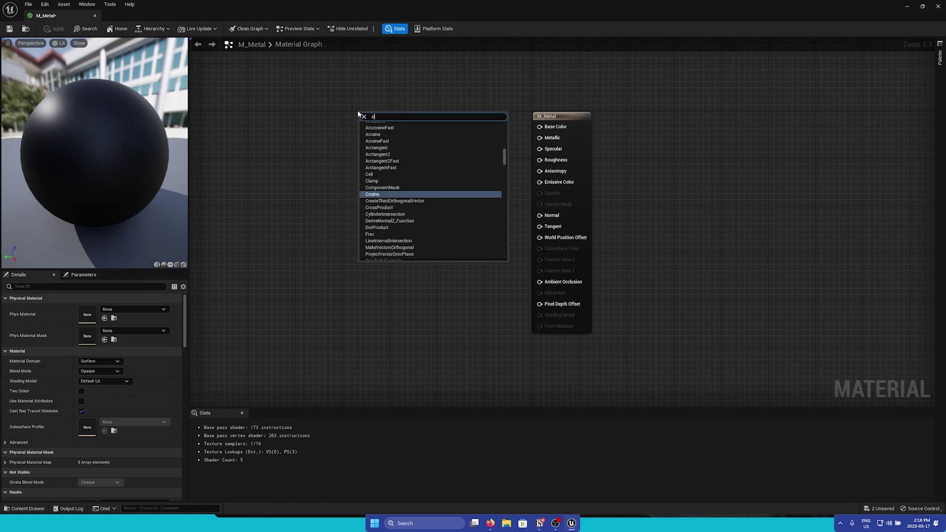
pyautogui.click(393, 145)
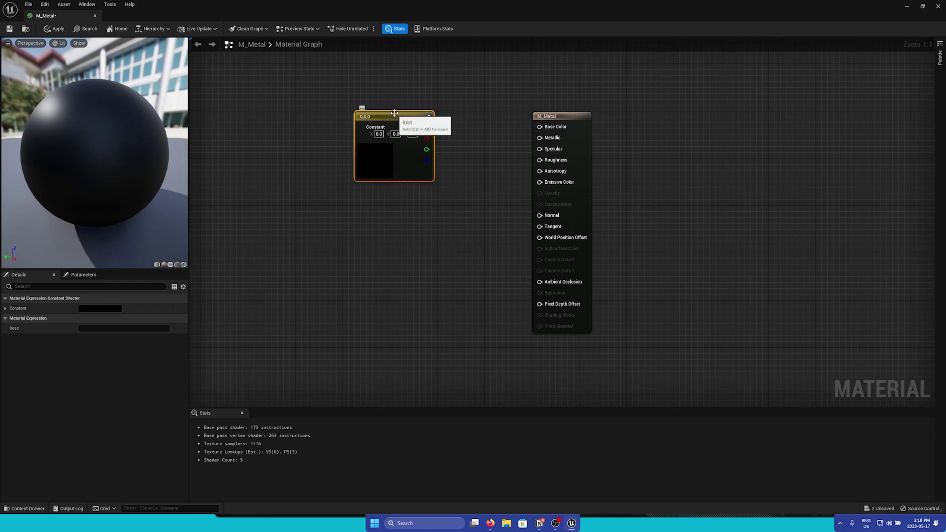
pyautogui.press('Delete')
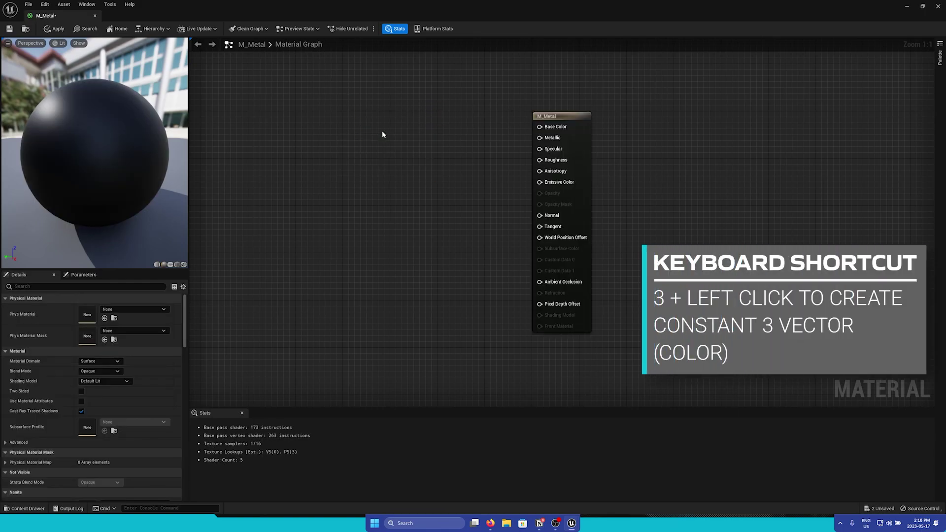
pyautogui.click(333, 123)
pyautogui.moveTo(371, 129); pyautogui.dragTo(358, 99)
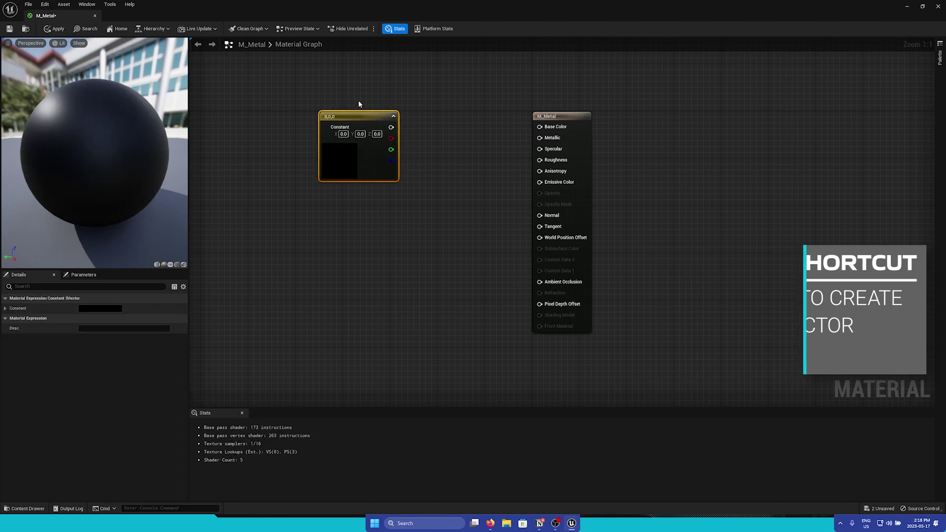
# Step: Make the Constant3Vector a 0.568 grey and wire it into Base Color
pyautogui.doubleClick(337, 145)
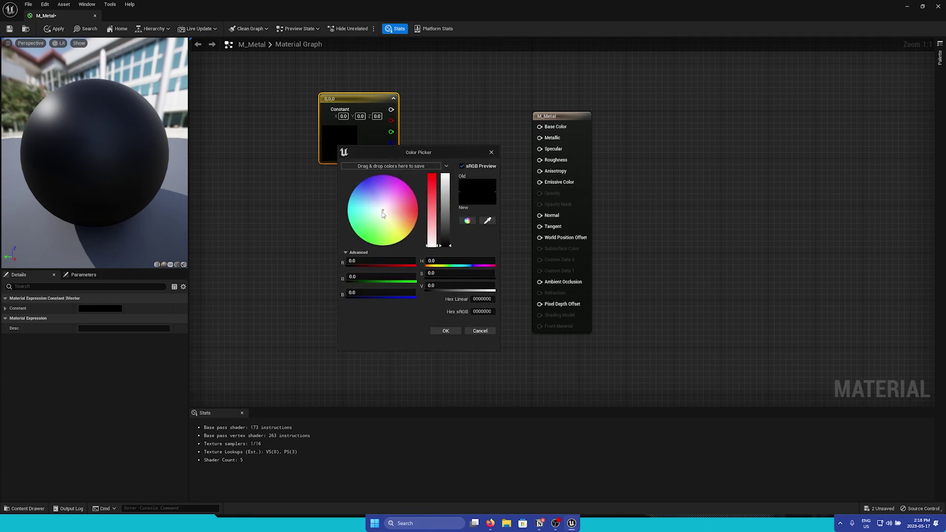
pyautogui.moveTo(446, 241); pyautogui.dragTo(449, 205)
pyautogui.click(447, 331)
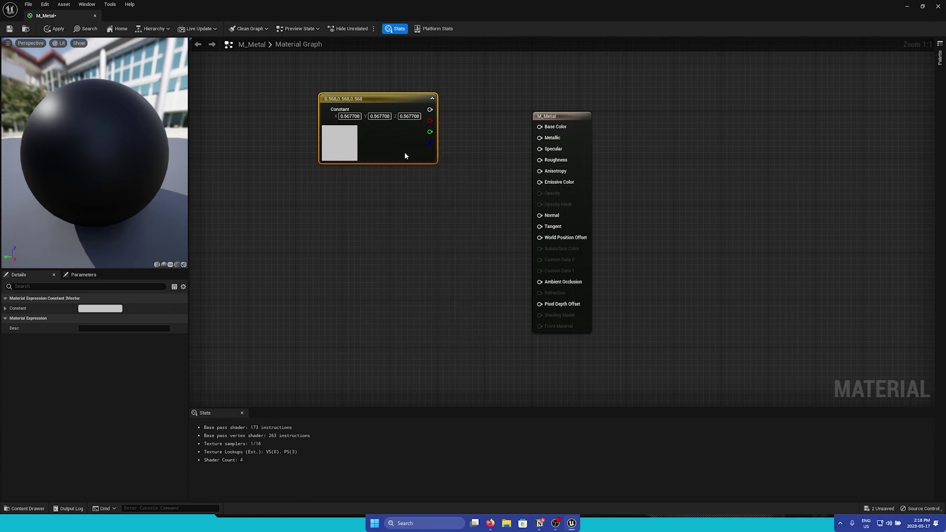
pyautogui.moveTo(405, 155); pyautogui.dragTo(393, 150)
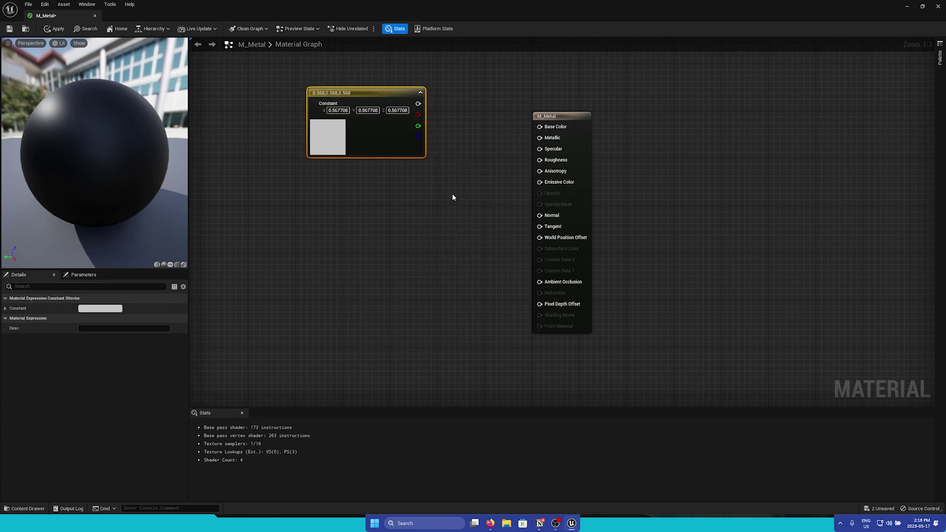
pyautogui.moveTo(418, 103); pyautogui.dragTo(539, 127)
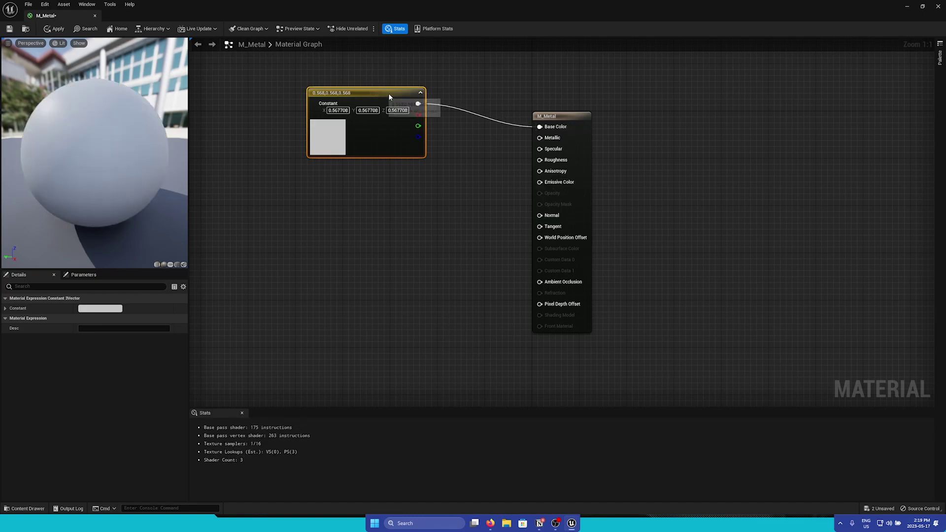
pyautogui.moveTo(388, 93); pyautogui.dragTo(435, 87)
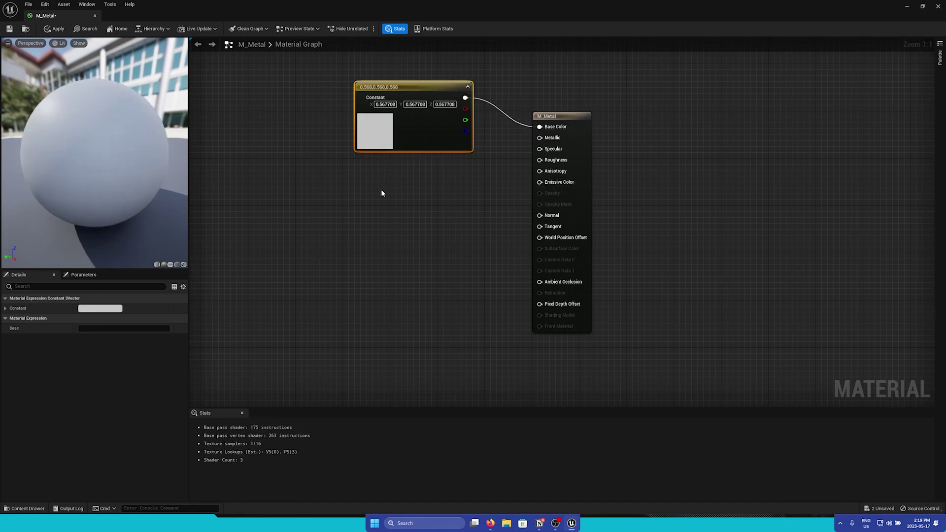
# Step: Darken the base colour constant to 0.479 grey
pyautogui.doubleClick(380, 132)
pyautogui.moveTo(486, 203); pyautogui.dragTo(485, 208)
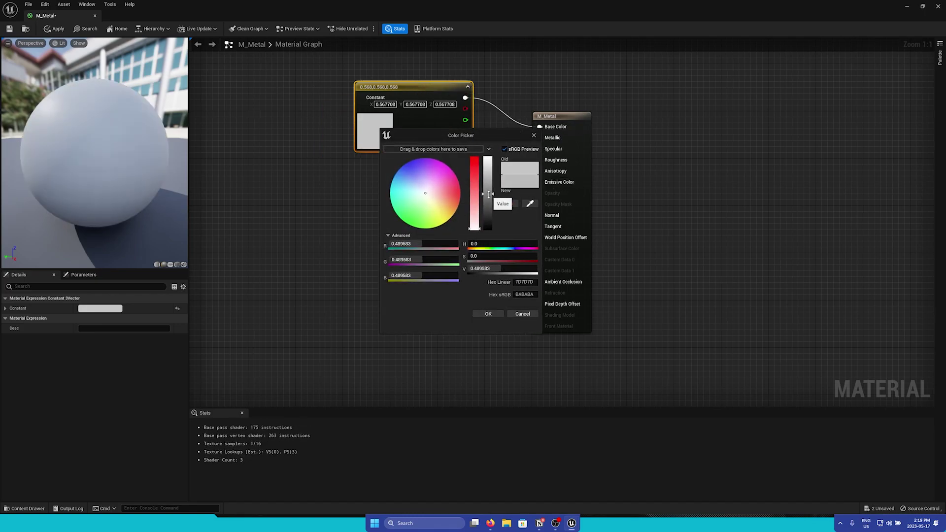
pyautogui.click(488, 313)
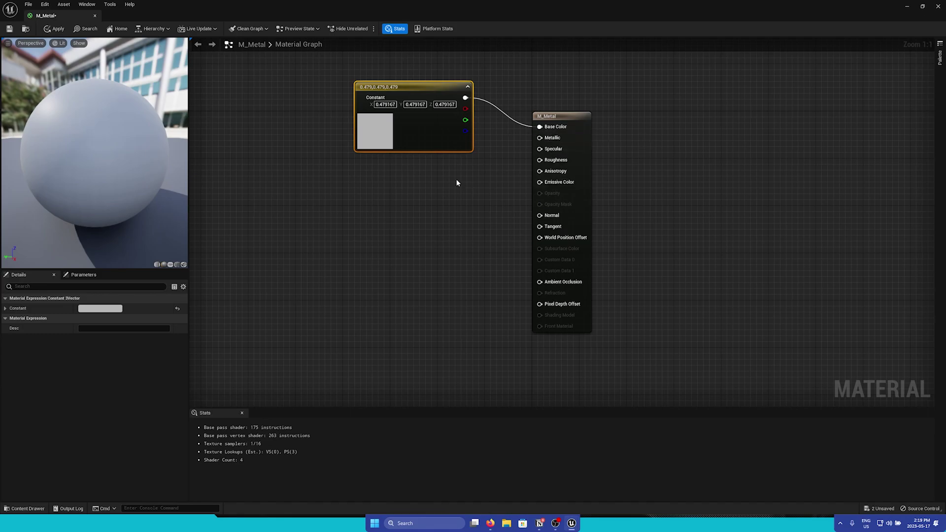
# Step: Add a scalar Constant with value 1 and wire it into the Metallic input
pyautogui.rightClick(378, 197)
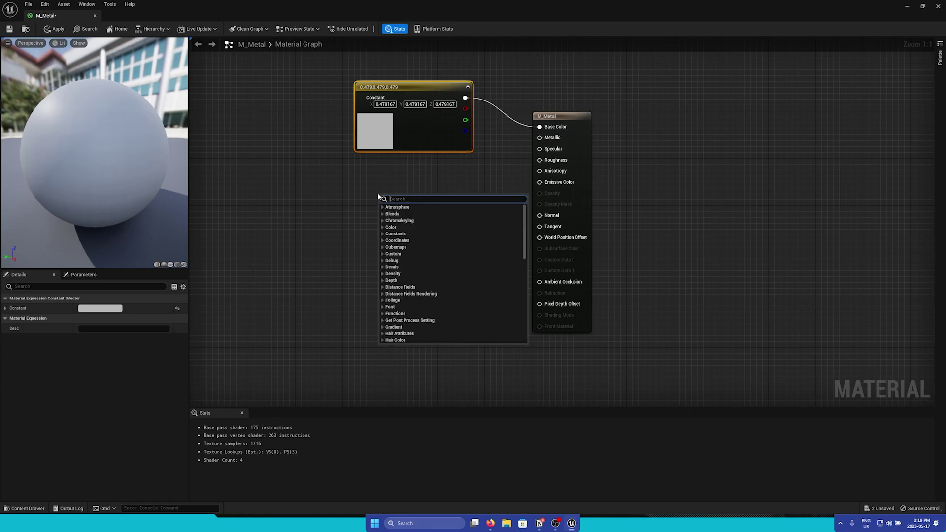
pyautogui.write('constant')
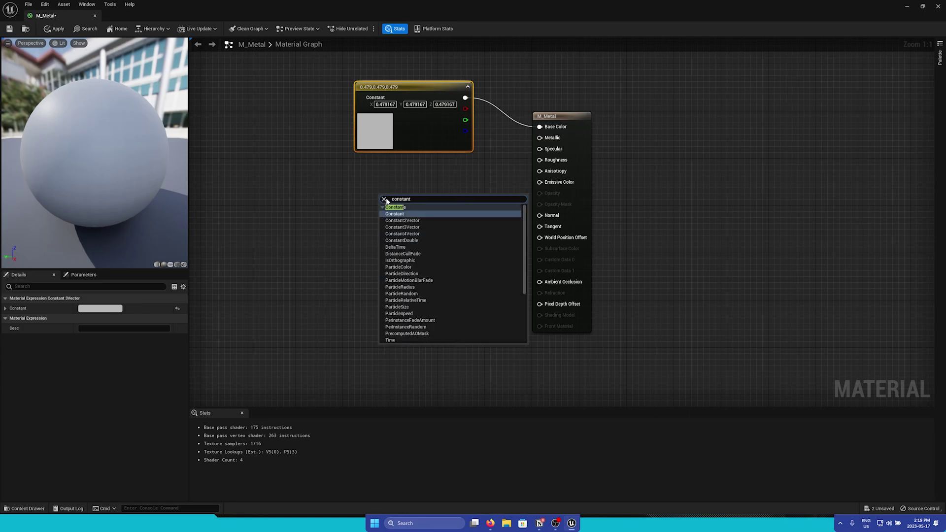
pyautogui.click(395, 215)
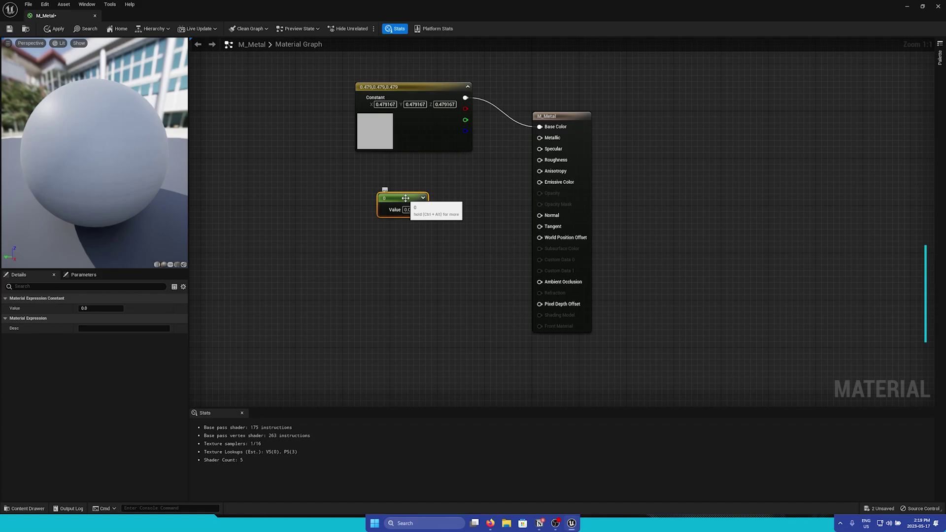
pyautogui.press('Delete')
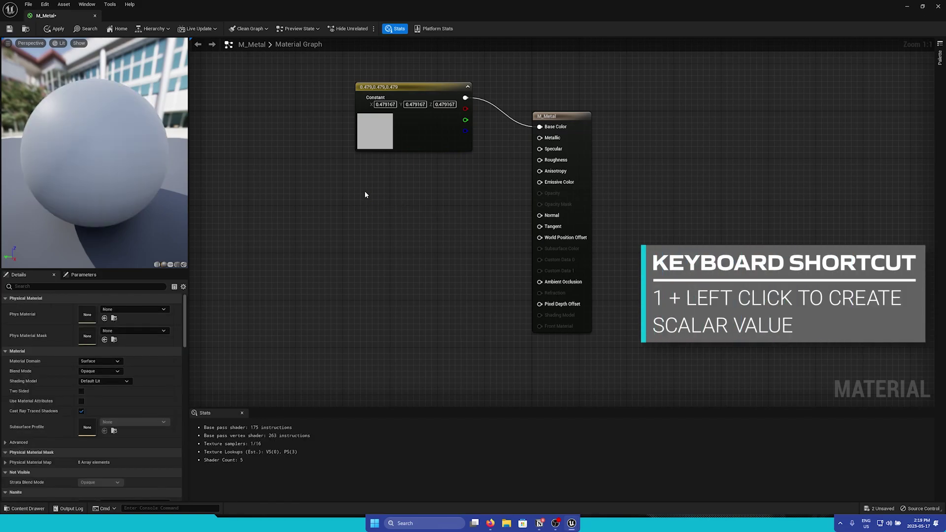
pyautogui.press('1')
pyautogui.click(364, 194)
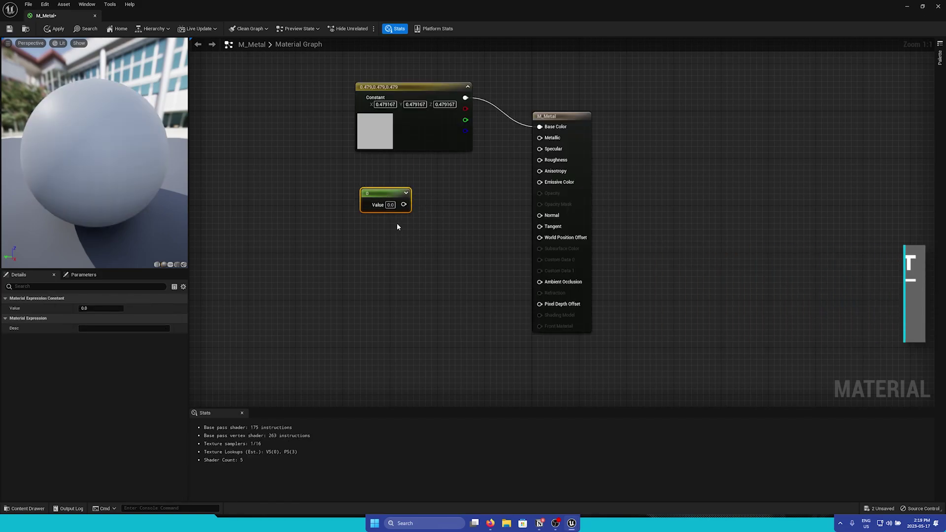
pyautogui.click(390, 204)
pyautogui.write('1')
pyautogui.press('Return')
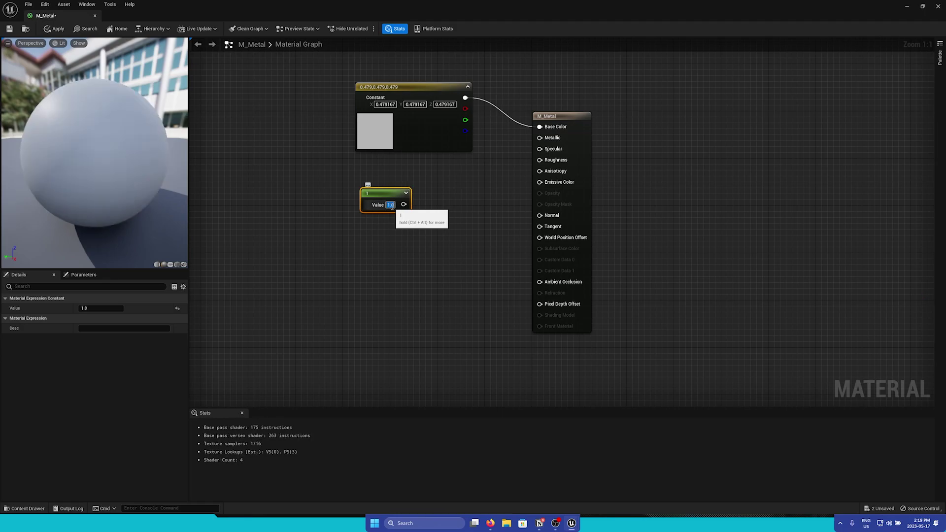
pyautogui.moveTo(404, 204); pyautogui.dragTo(542, 142)
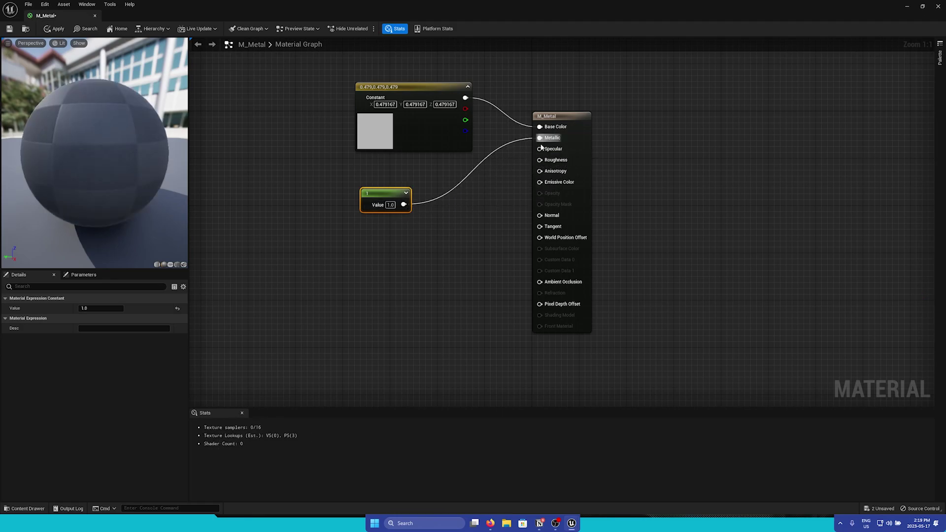
pyautogui.moveTo(389, 197); pyautogui.dragTo(401, 186)
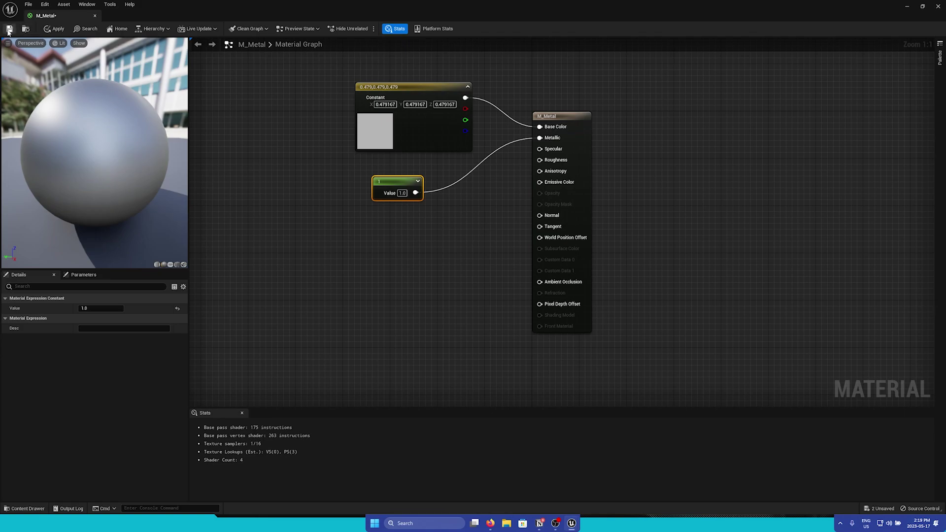
# Step: Save M_Metal, close the editor, and drag M_Metal toward the chair in the viewport
pyautogui.hotkey('ctrl', 's')
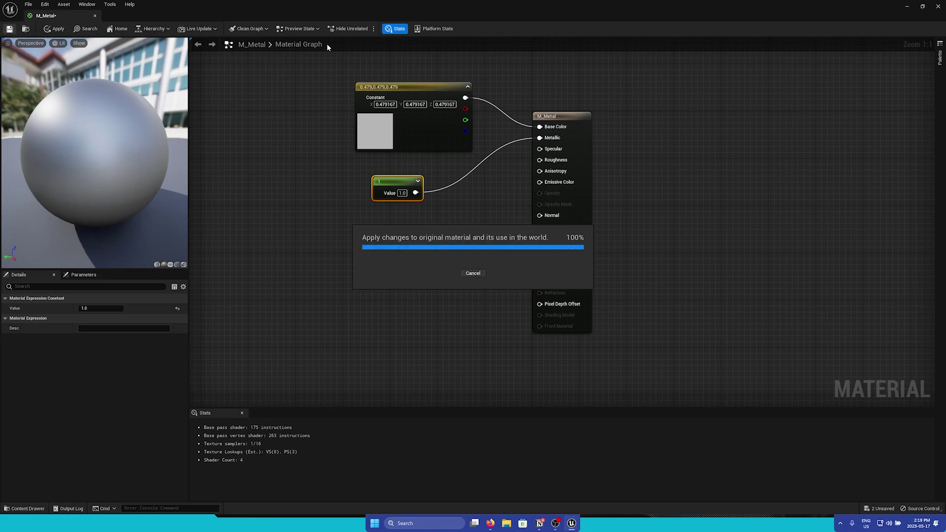
pyautogui.click(907, 8)
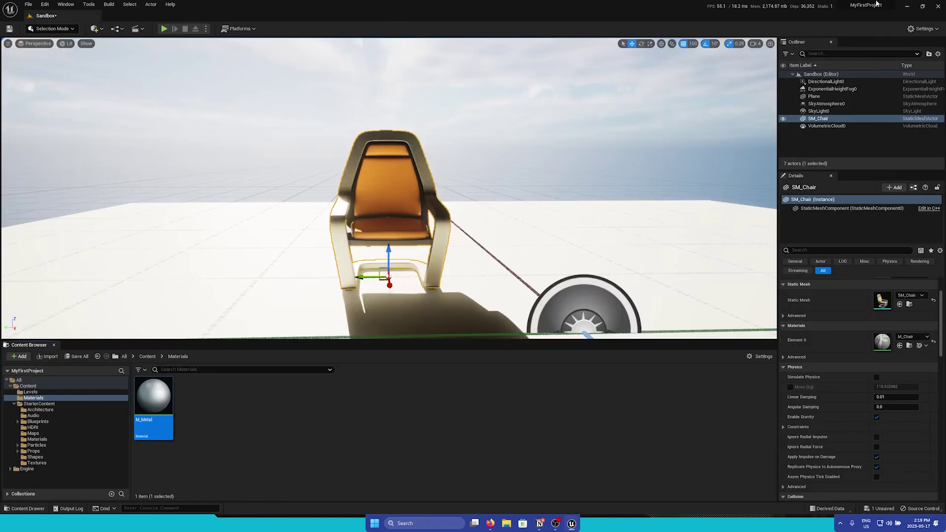
pyautogui.moveTo(154, 418); pyautogui.dragTo(210, 274)
pyautogui.moveTo(210, 273); pyautogui.dragTo(211, 274, button='right')
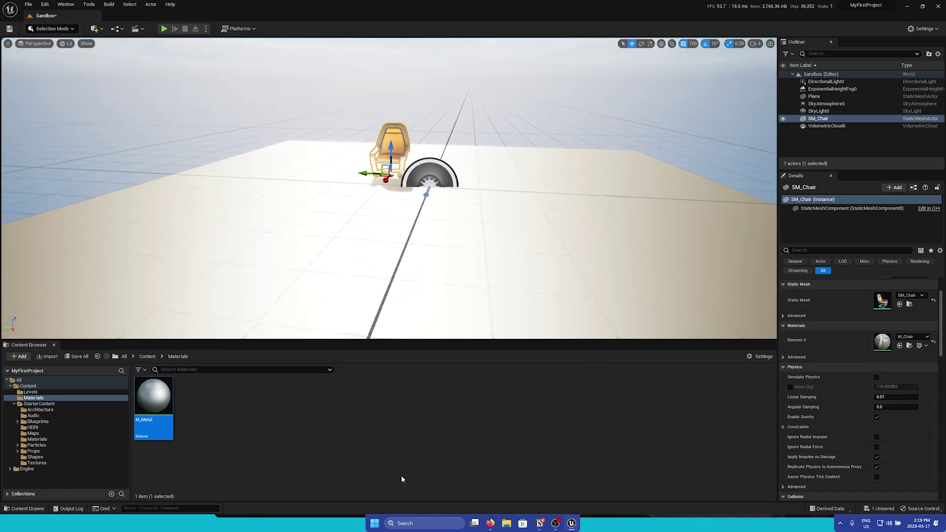
# Step: Reopen M_Metal and convert the value-1 constant into a parameter named Metallic
pyautogui.doubleClick(154, 408)
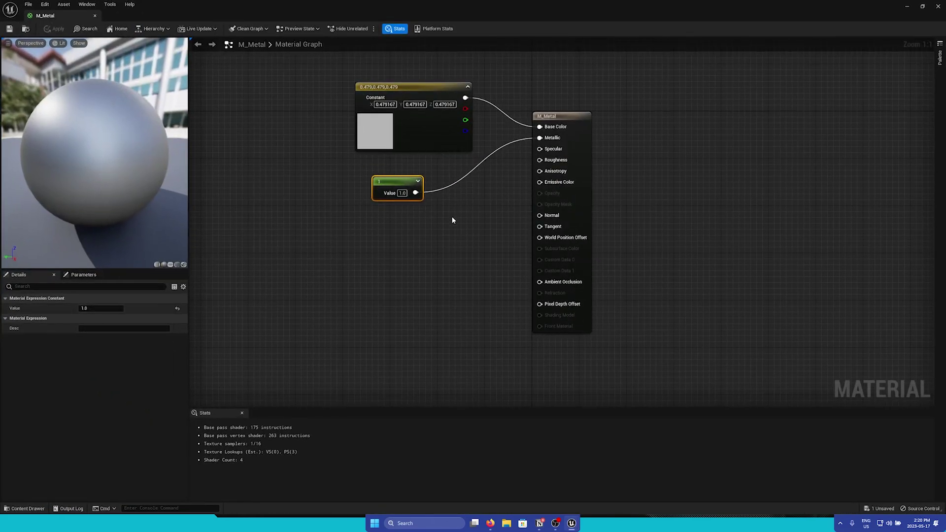
pyautogui.click(409, 90)
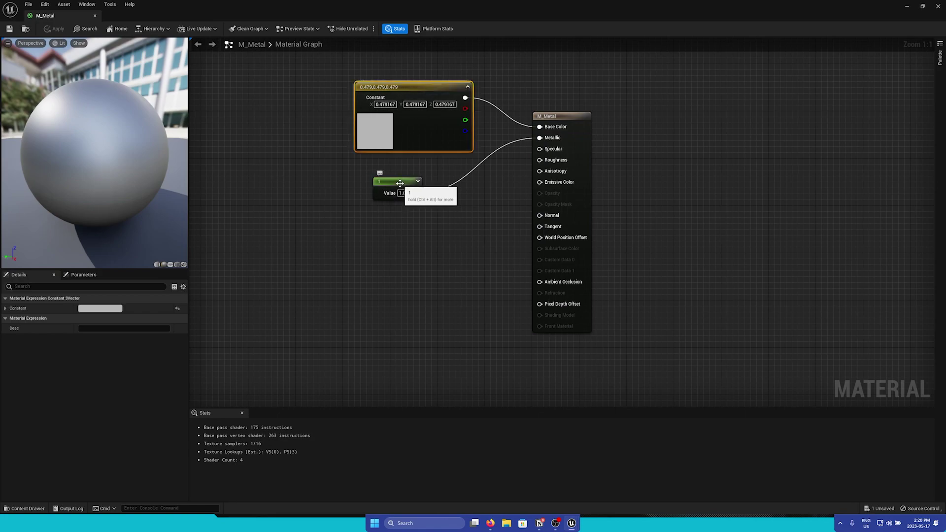
pyautogui.click(394, 194)
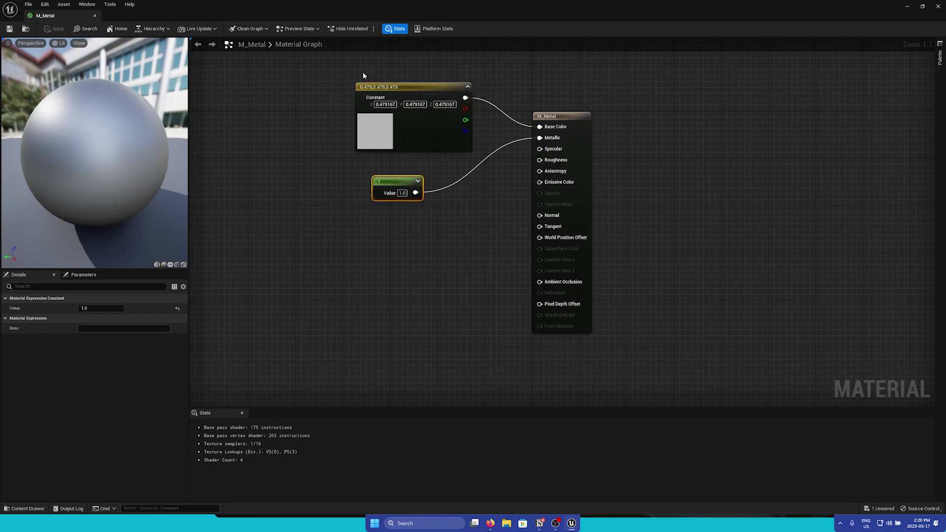
pyautogui.rightClick(401, 181)
pyautogui.click(453, 195)
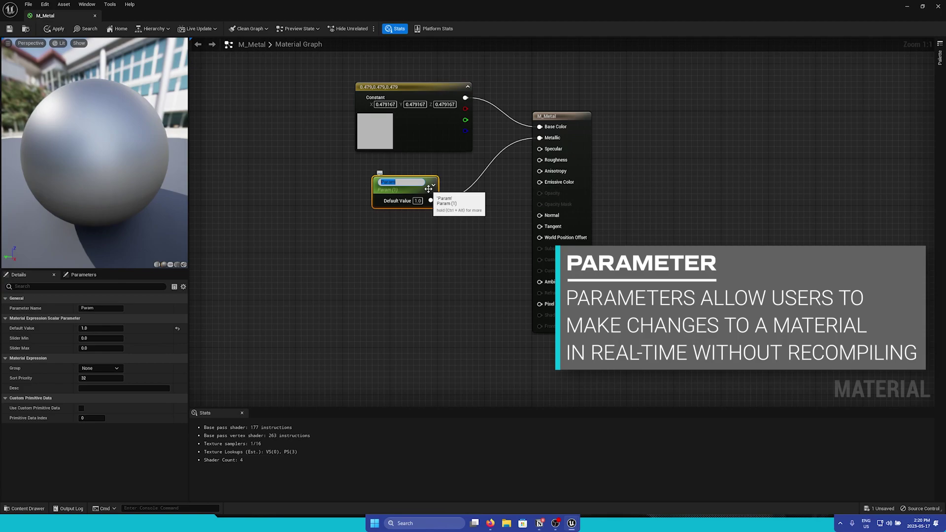
pyautogui.write('Metallic')
pyautogui.press('Return')
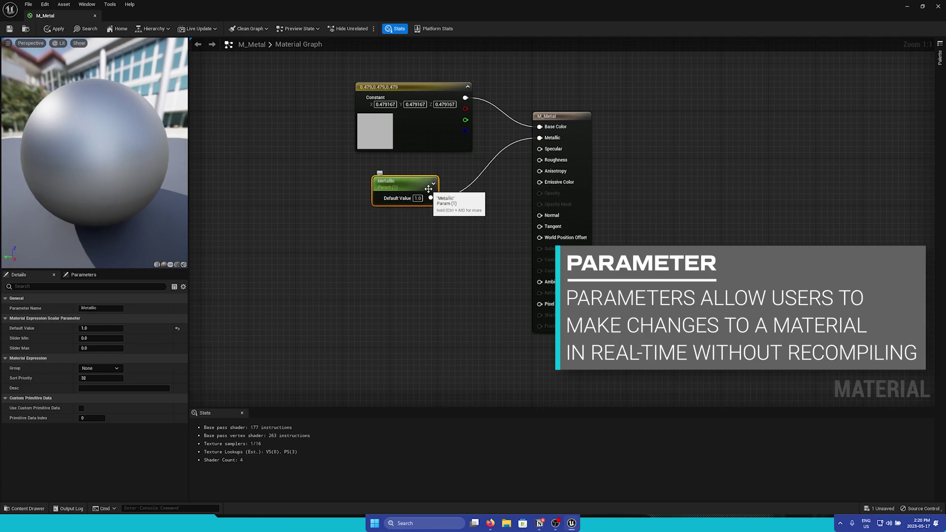
# Step: Convert the grey colour constant into a parameter named BaseColor
pyautogui.click(412, 86)
pyautogui.rightClick(411, 87)
pyautogui.click(441, 102)
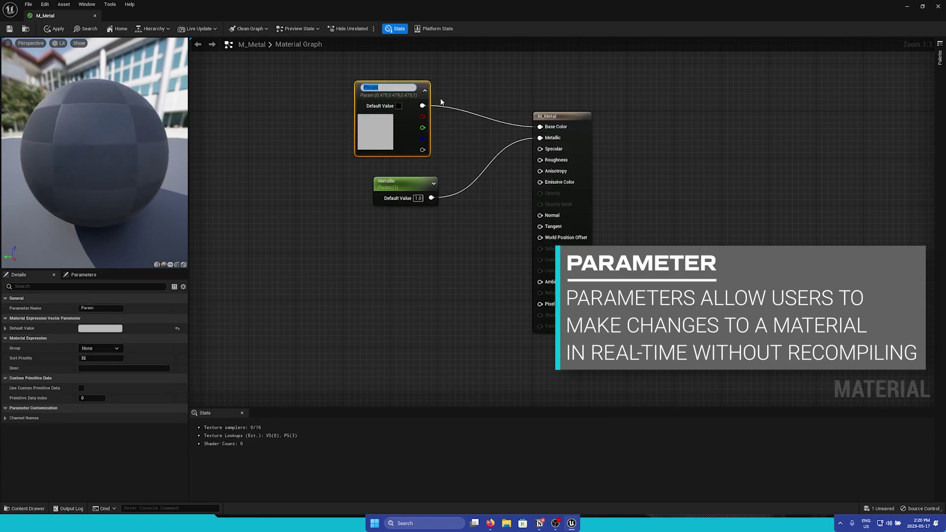
pyautogui.write('BaseColor')
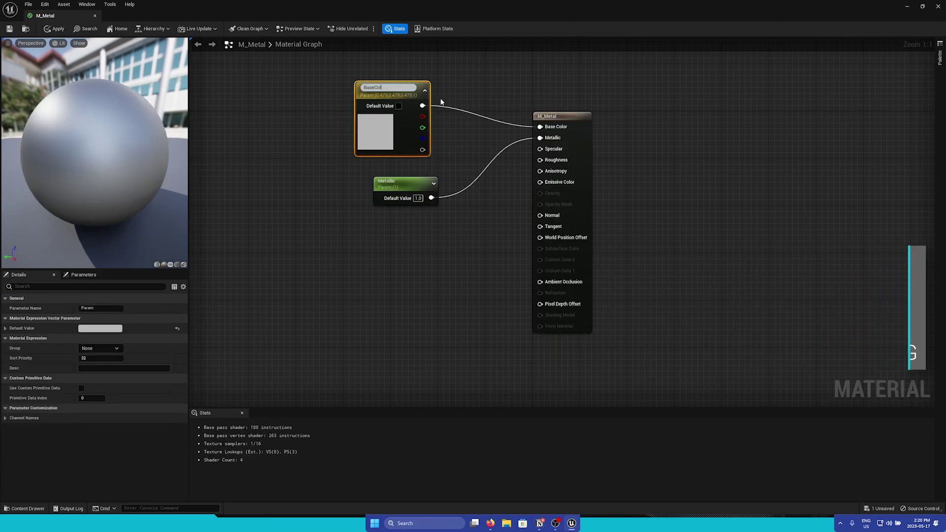
pyautogui.press('Return')
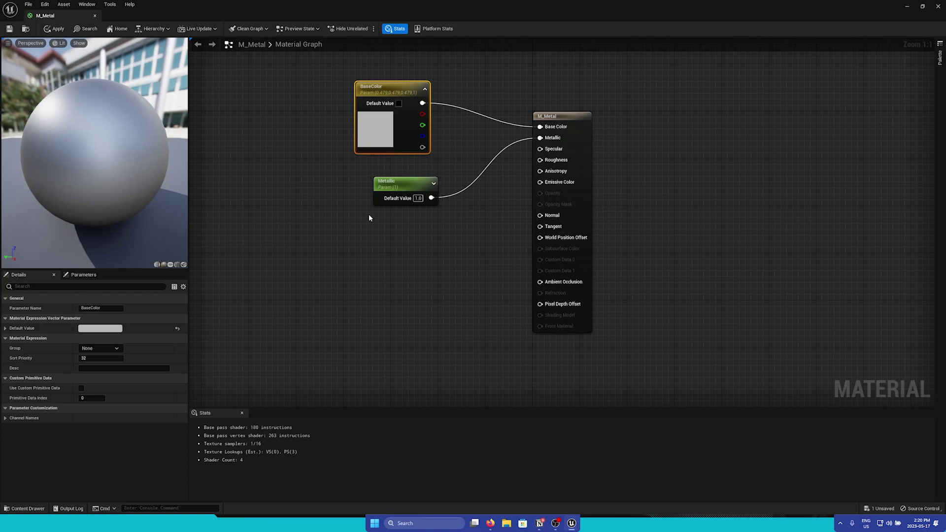
# Step: Review BaseColor and Metallic in the Parameters list, then save M_Metal
pyautogui.click(88, 276)
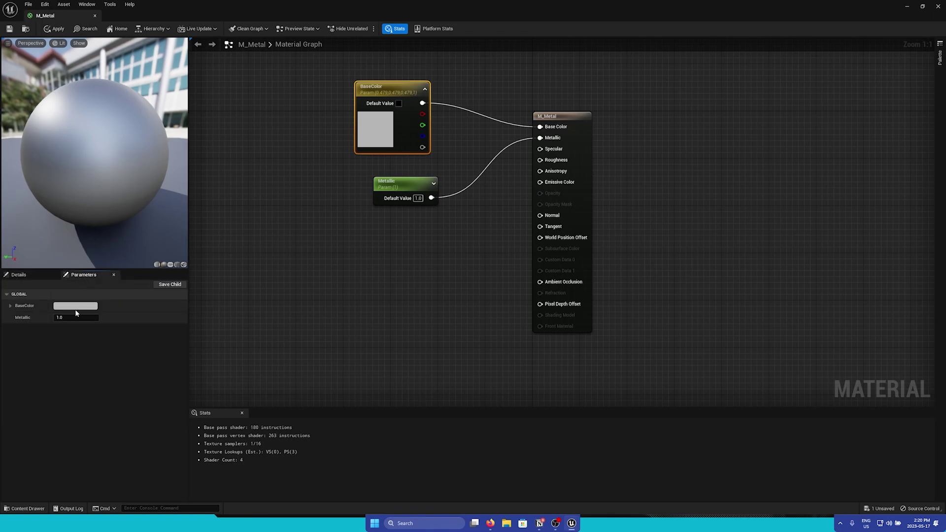
pyautogui.click(9, 305)
pyautogui.click(9, 28)
# Step: Close the Material Editor, add a 'Textures' folder at the top of Content, and open it
pyautogui.click(906, 5)
pyautogui.click(145, 355)
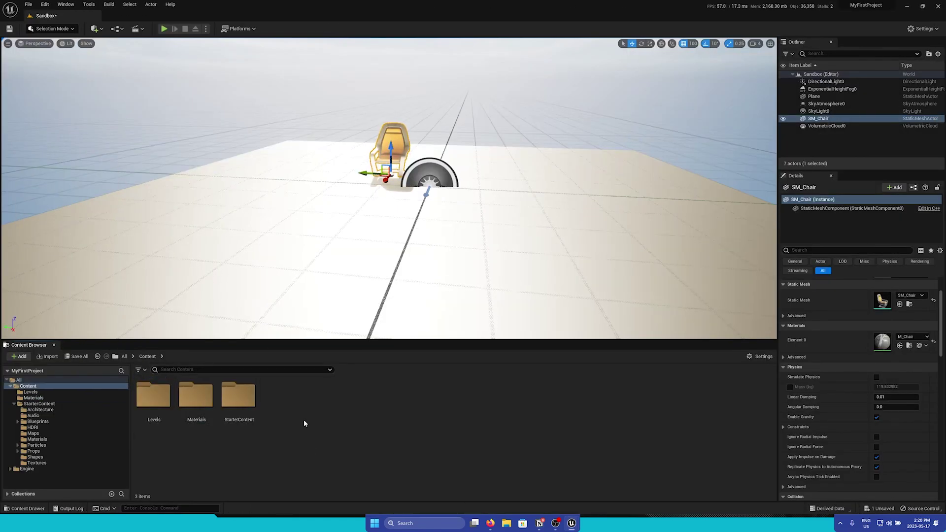
pyautogui.rightClick(288, 408)
pyautogui.click(318, 183)
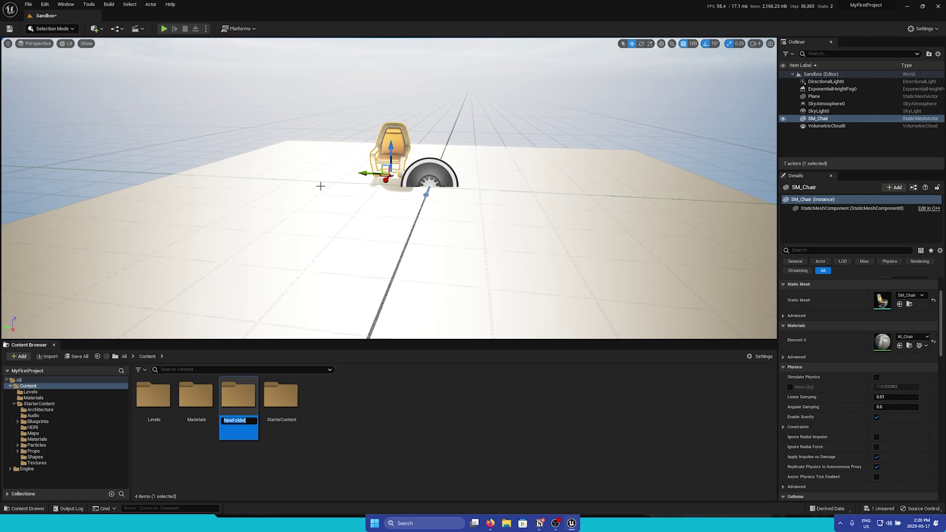
pyautogui.write('Textures')
pyautogui.press('Return')
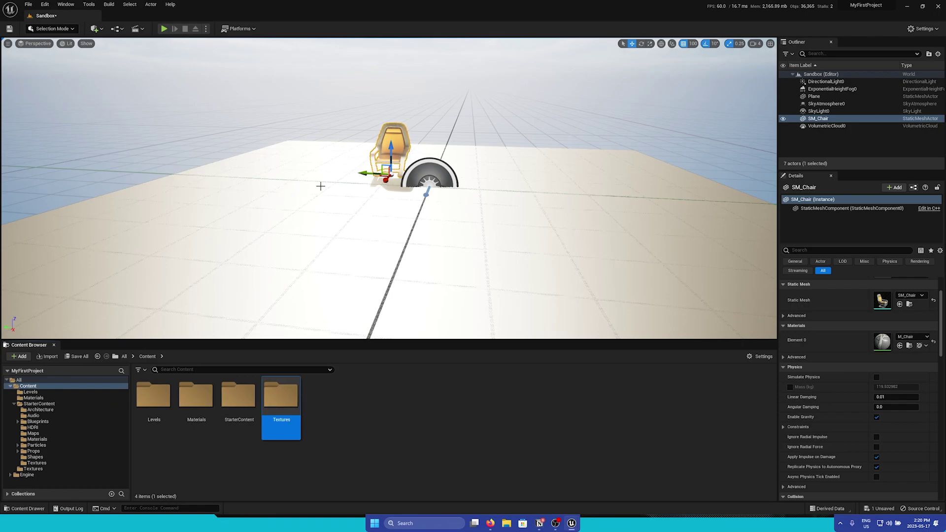
pyautogui.click(413, 430)
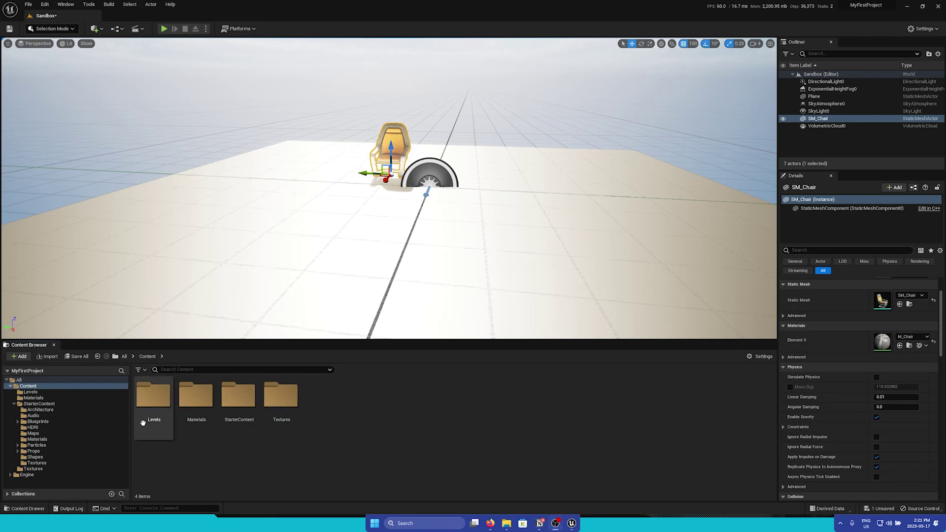
pyautogui.doubleClick(295, 421)
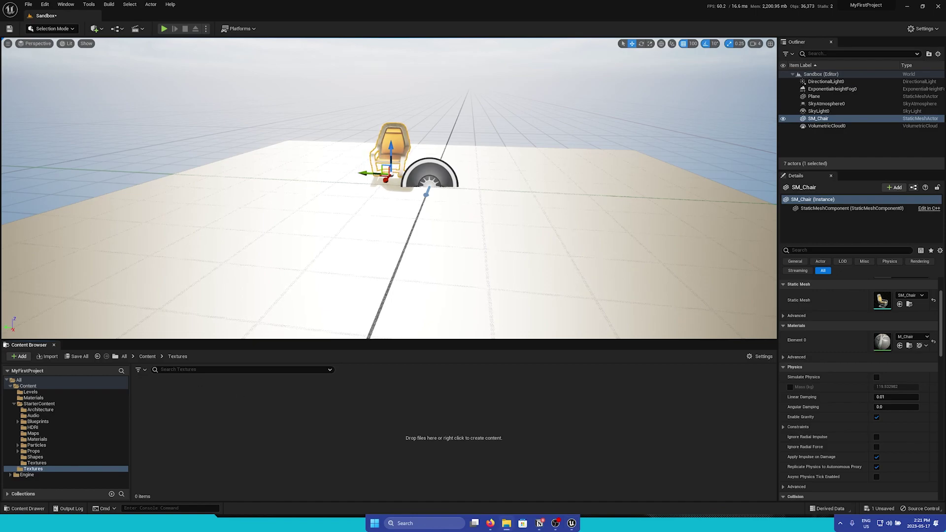
# Step: Import checker, metal02, Seamless_Wood_Planks_Texture and smpte from Explorer into the Textures folder
pyautogui.hotkey('alt', 'Tab')
pyautogui.moveTo(358, 156); pyautogui.dragTo(619, 100)
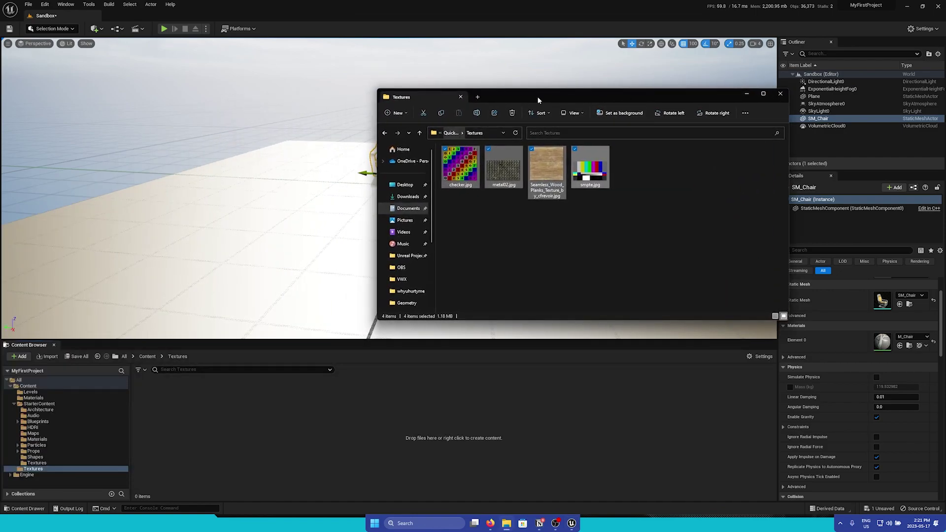
pyautogui.moveTo(471, 168); pyautogui.dragTo(343, 334)
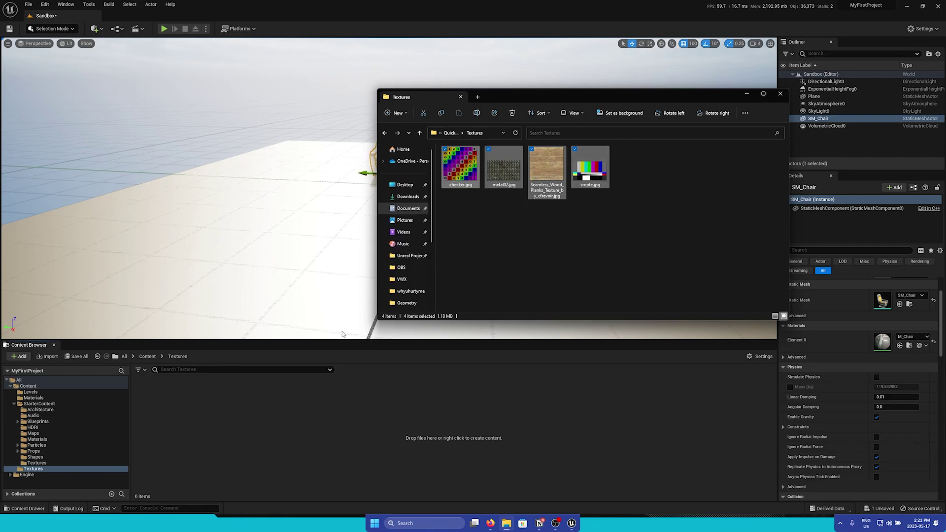
pyautogui.moveTo(246, 462); pyautogui.dragTo(245, 463)
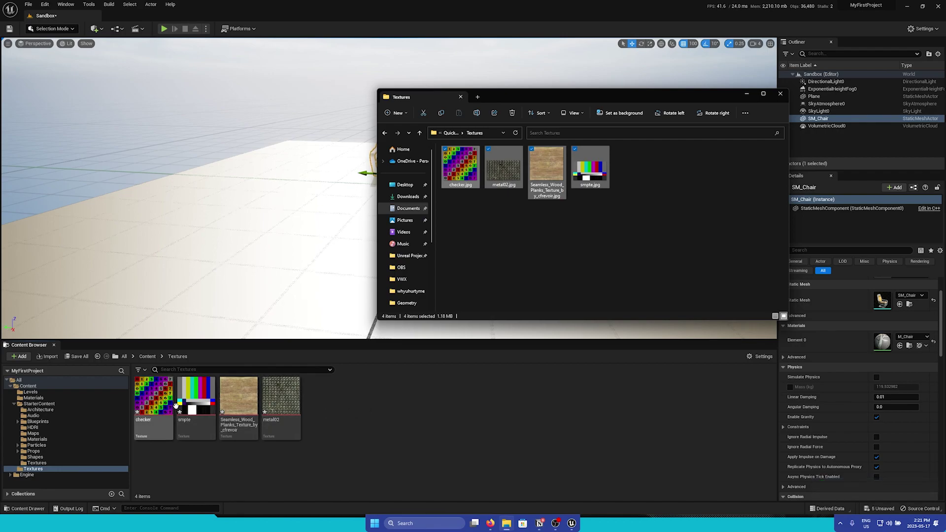
pyautogui.hotkey('alt', 'Tab')
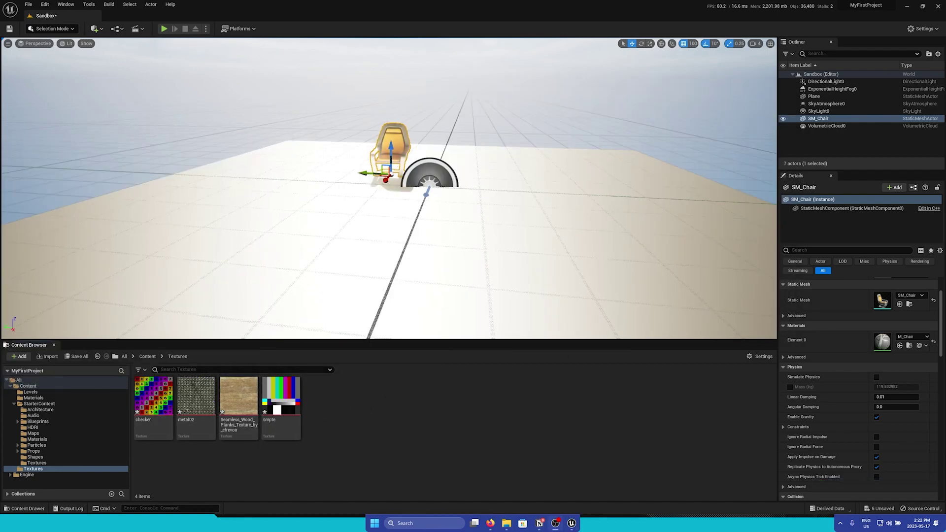
# Step: Open the M_Metal material from Content > Materials
pyautogui.click(151, 355)
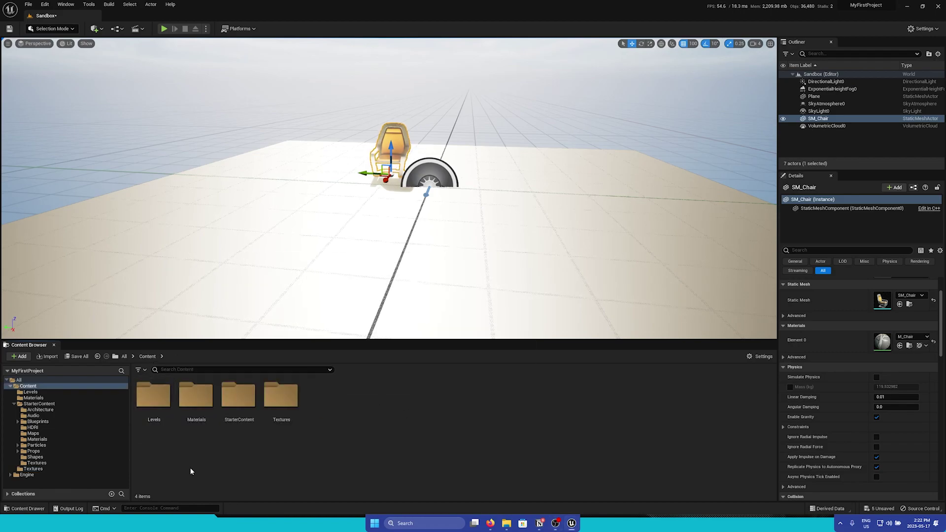
pyautogui.doubleClick(196, 394)
pyautogui.doubleClick(153, 395)
# Step: Drag the metal02 texture from Textures into the maximized M_Metal graph as a Texture Sample
pyautogui.click(146, 357)
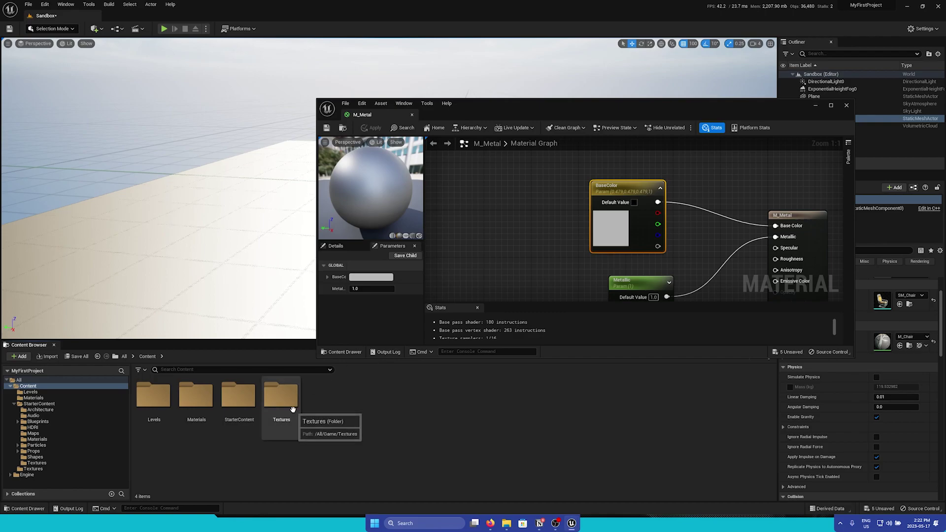
pyautogui.doubleClick(281, 394)
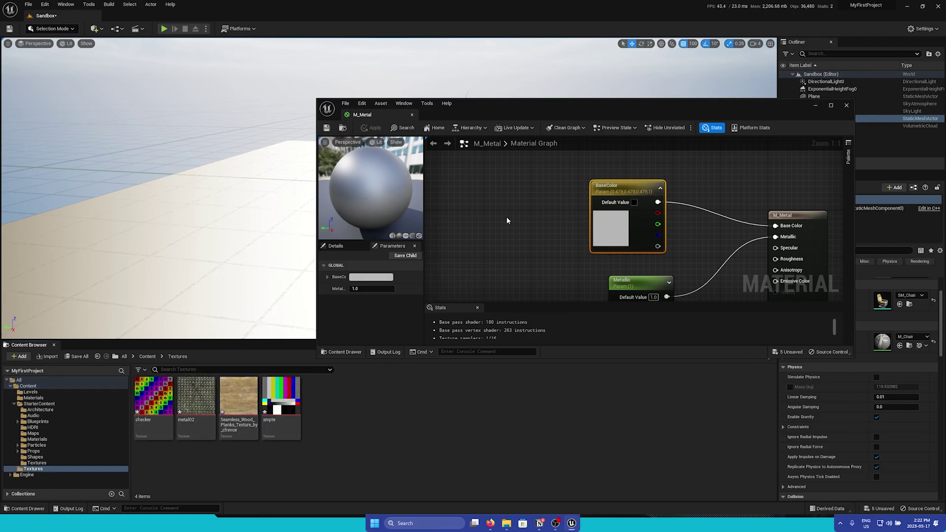
pyautogui.moveTo(192, 409); pyautogui.dragTo(497, 255)
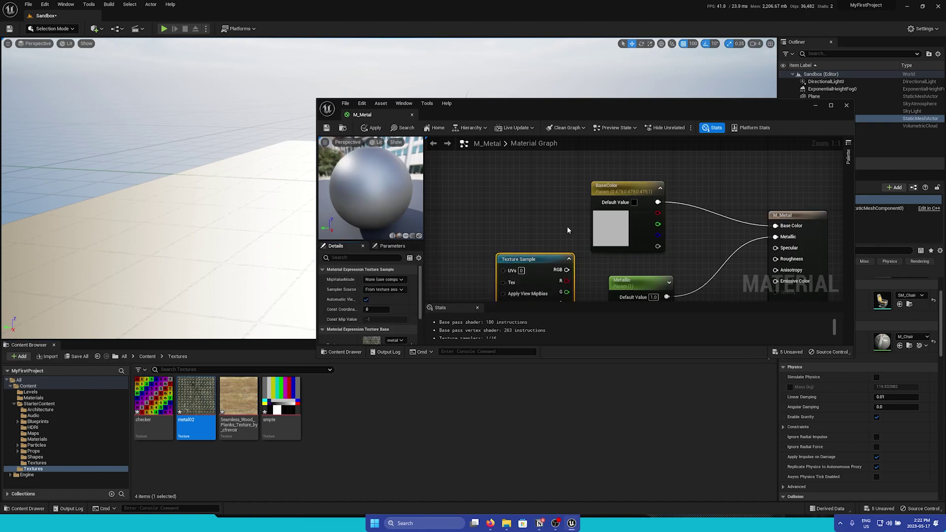
pyautogui.click(830, 107)
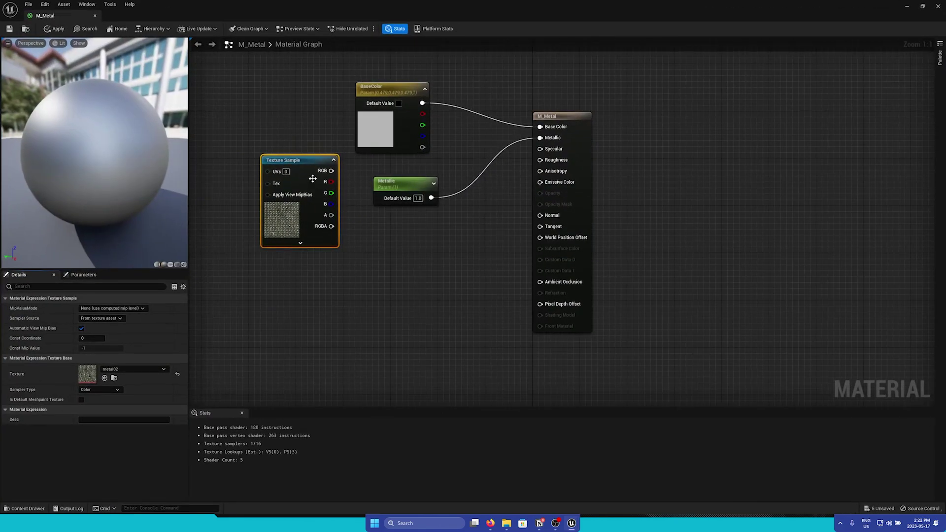
pyautogui.moveTo(304, 159); pyautogui.dragTo(268, 199)
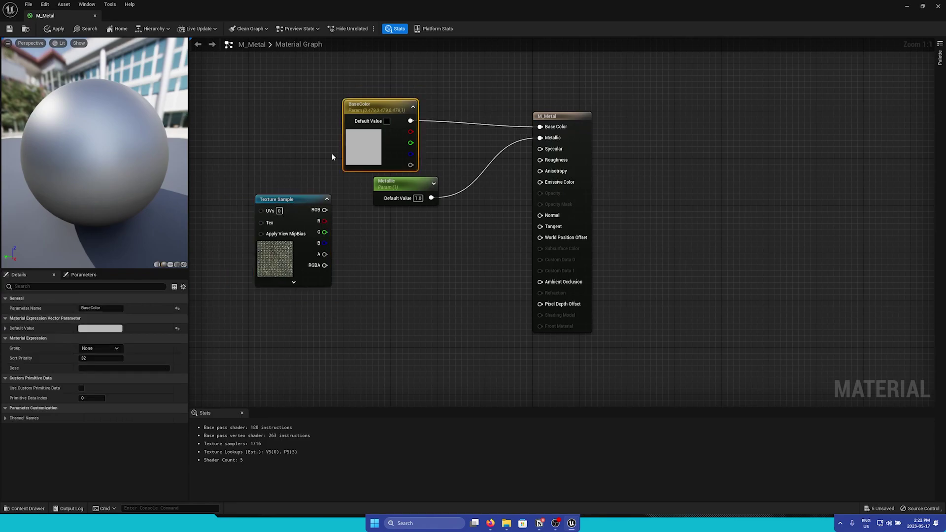
# Step: Disconnect BaseColor from Base Color and add a Multiply node via the 'mult' search
pyautogui.moveTo(389, 110); pyautogui.dragTo(325, 115)
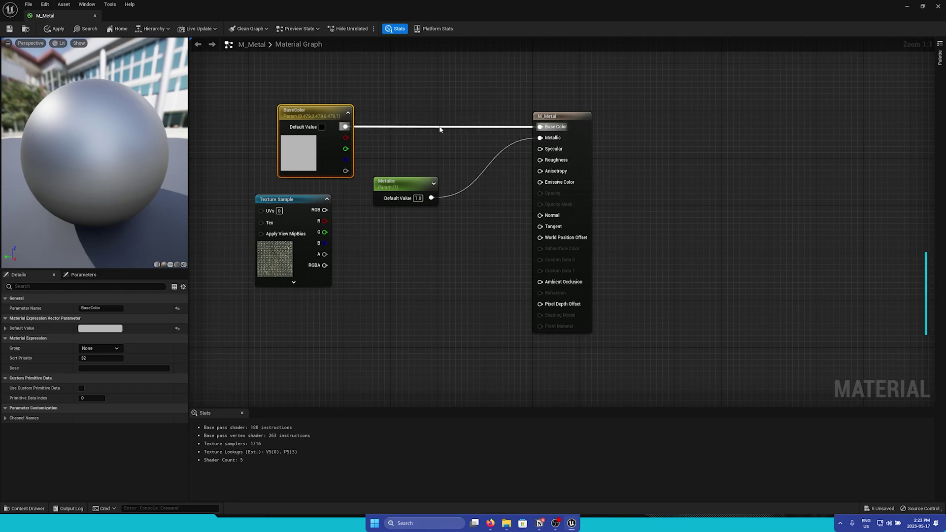
pyautogui.keyDown('alt'); pyautogui.click(440, 129); pyautogui.keyUp('alt')
pyautogui.moveTo(308, 115); pyautogui.dragTo(290, 103)
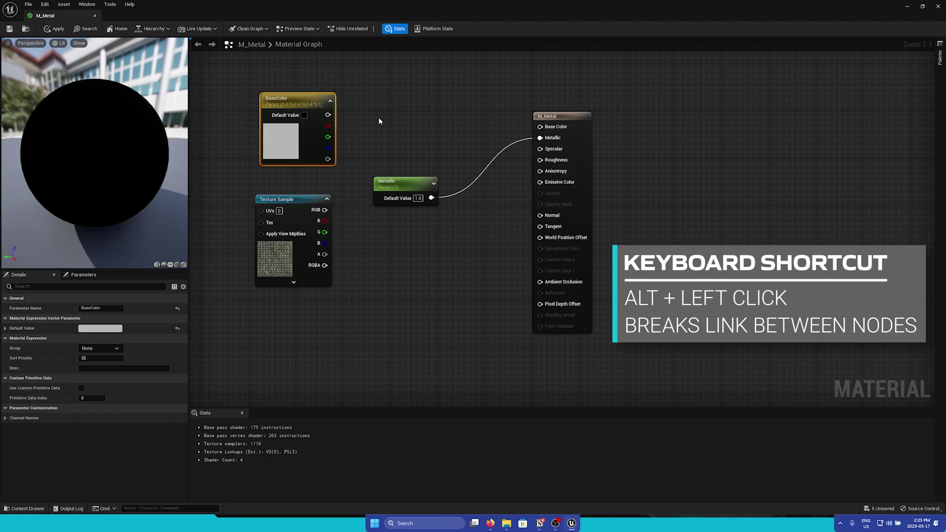
pyautogui.rightClick(374, 122)
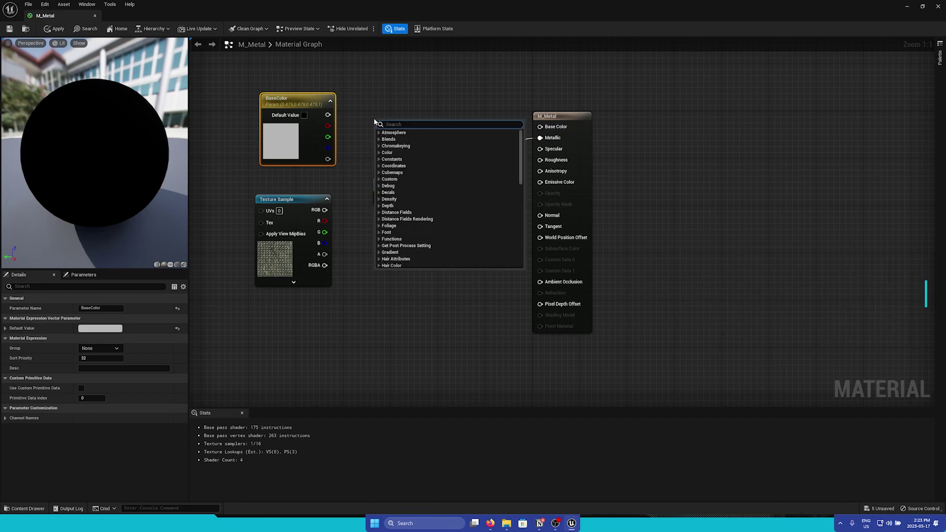
pyautogui.write('mult')
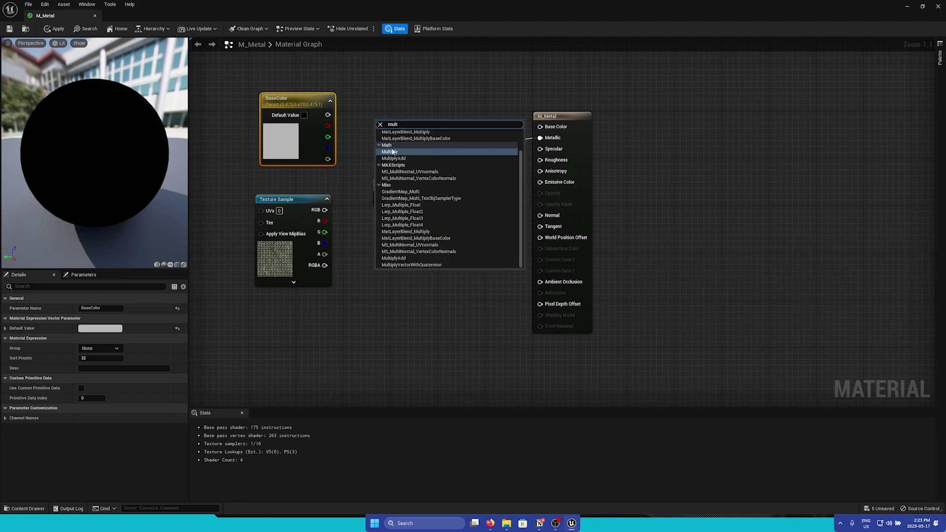
pyautogui.click(399, 152)
# Step: Wire BaseColor into Multiply A and metal02's RGB into B, repositioning the Metallic node
pyautogui.moveTo(394, 121); pyautogui.dragTo(404, 109)
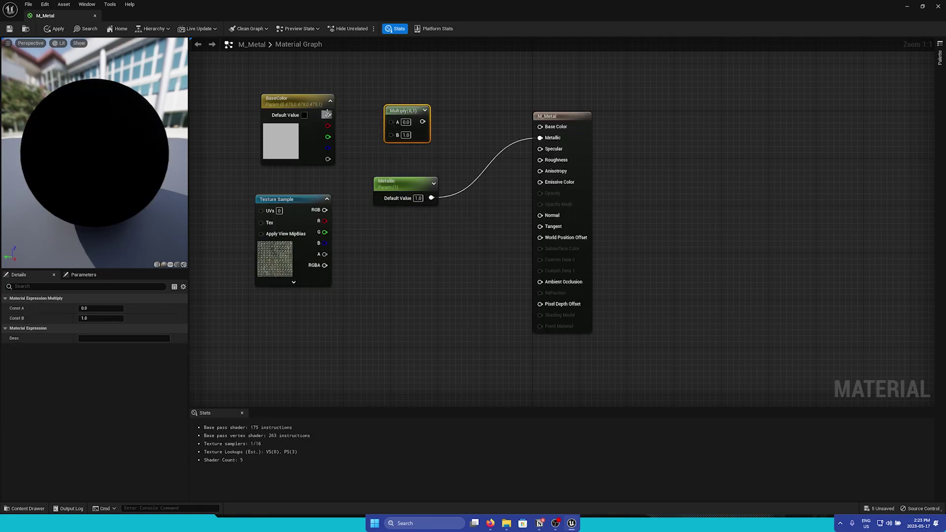
pyautogui.moveTo(337, 128); pyautogui.dragTo(396, 122)
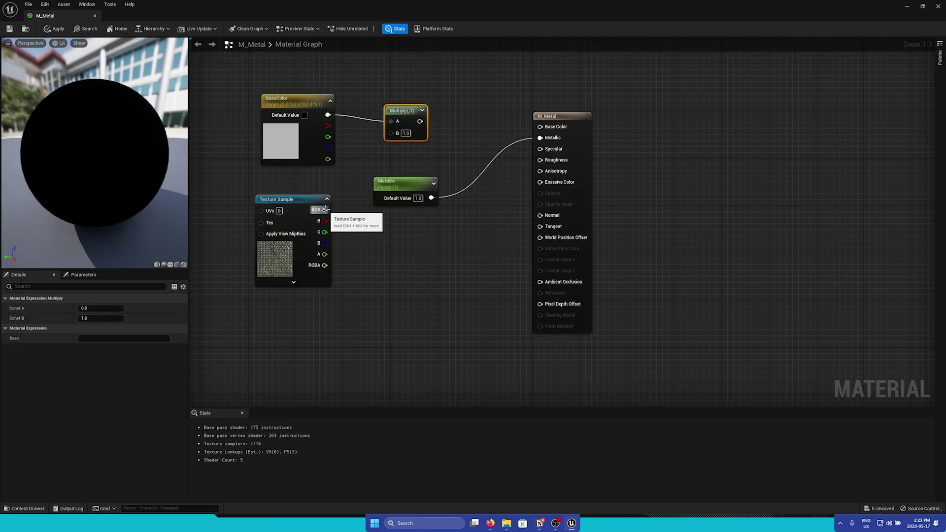
pyautogui.moveTo(325, 210); pyautogui.dragTo(540, 126)
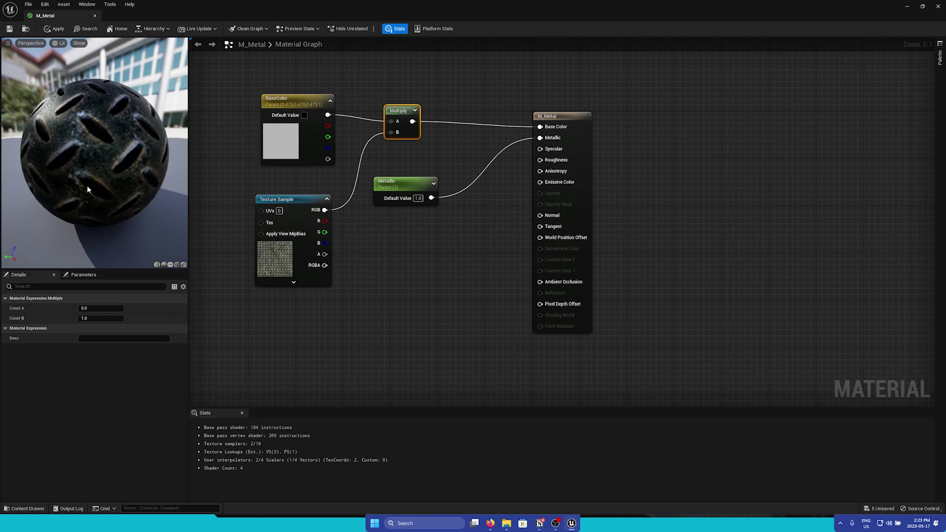
pyautogui.moveTo(380, 330); pyautogui.dragTo(401, 331, button='right')
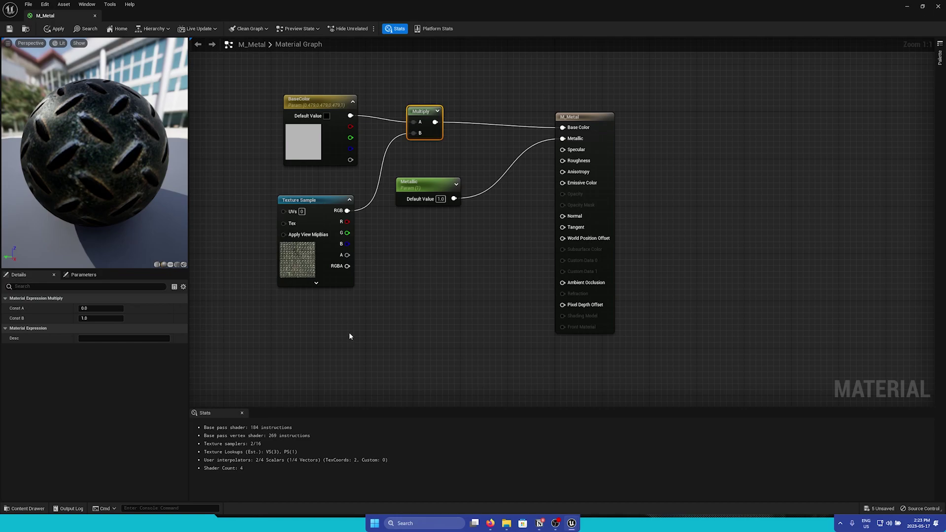
pyautogui.click(427, 185)
pyautogui.moveTo(427, 185); pyautogui.dragTo(504, 138)
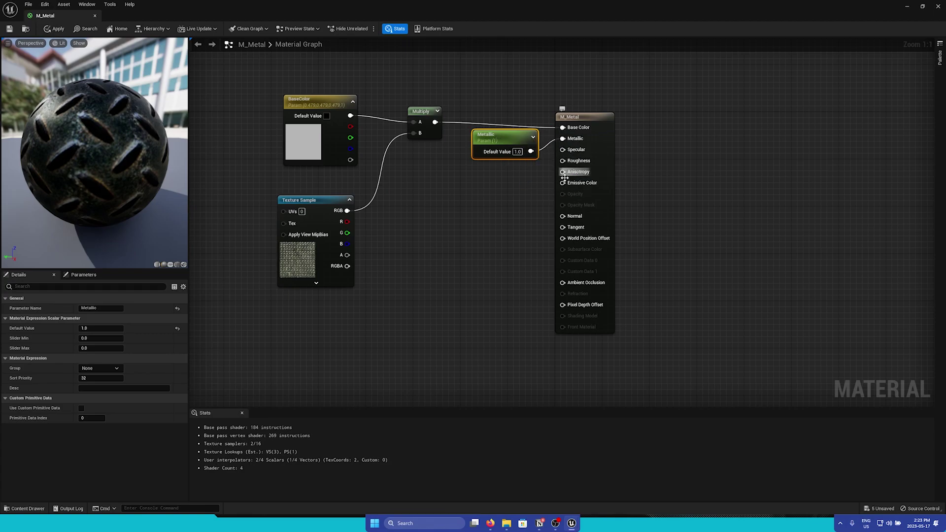
# Step: Promote M_Metal's Roughness input to a parameter with default value 0.5
pyautogui.rightClick(580, 165)
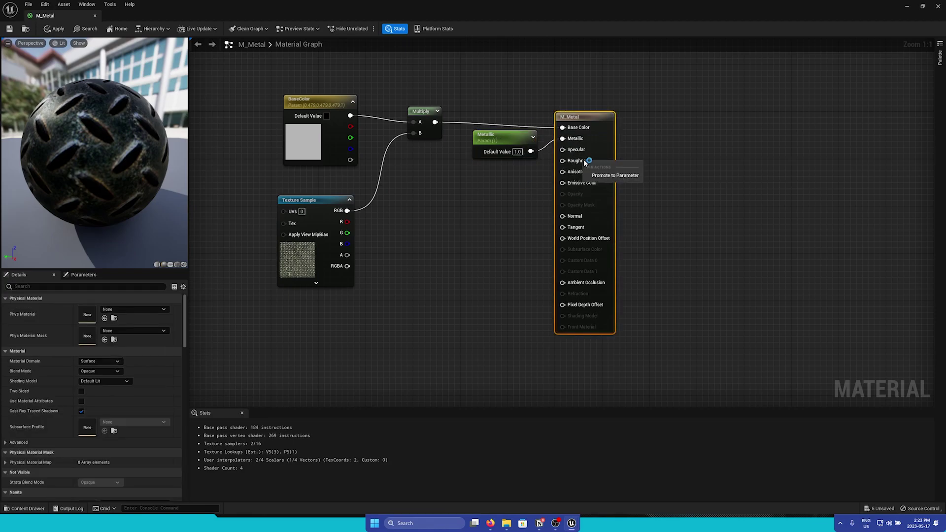
pyautogui.click(623, 175)
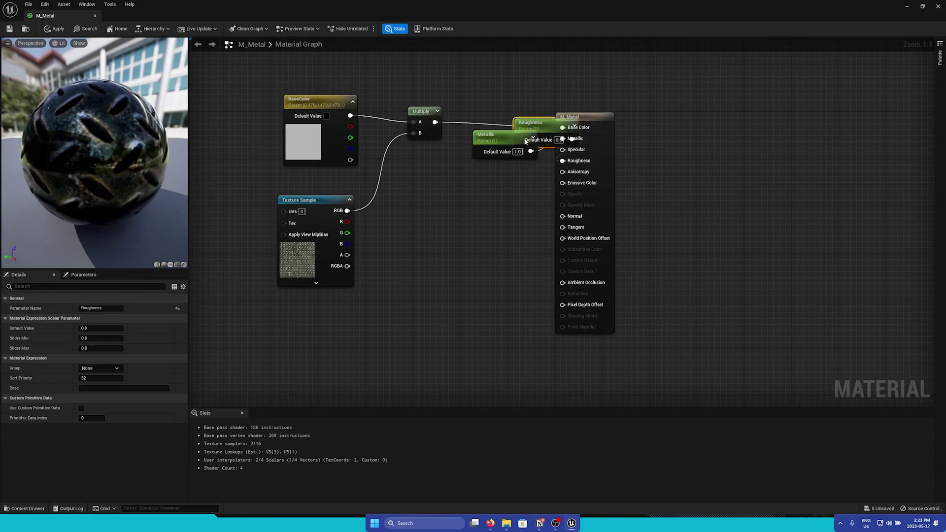
pyautogui.moveTo(535, 122); pyautogui.dragTo(475, 176)
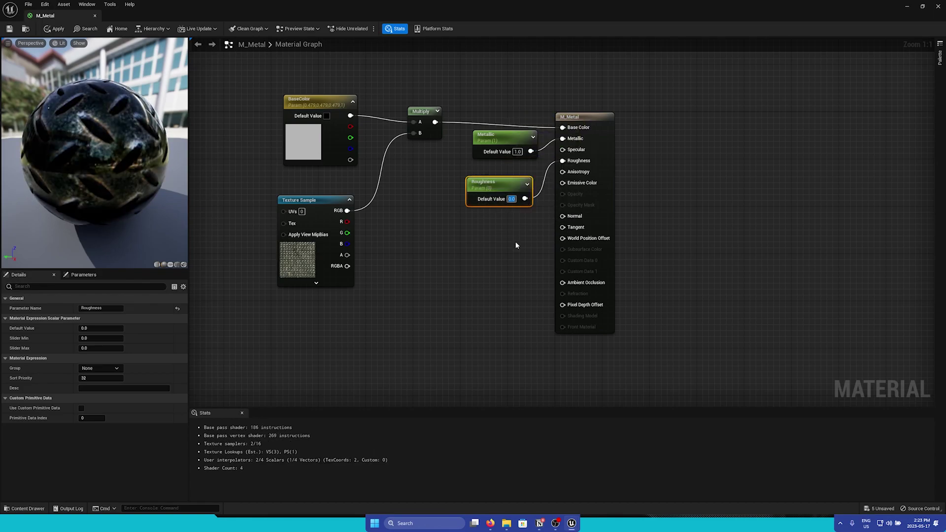
pyautogui.write('0.5')
pyautogui.press('Return')
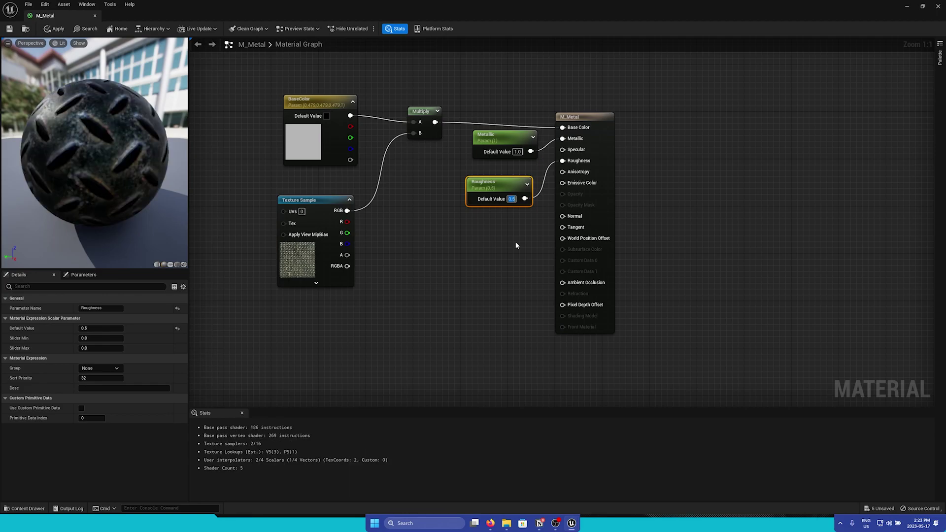
pyautogui.moveTo(319, 200); pyautogui.dragTo(330, 194)
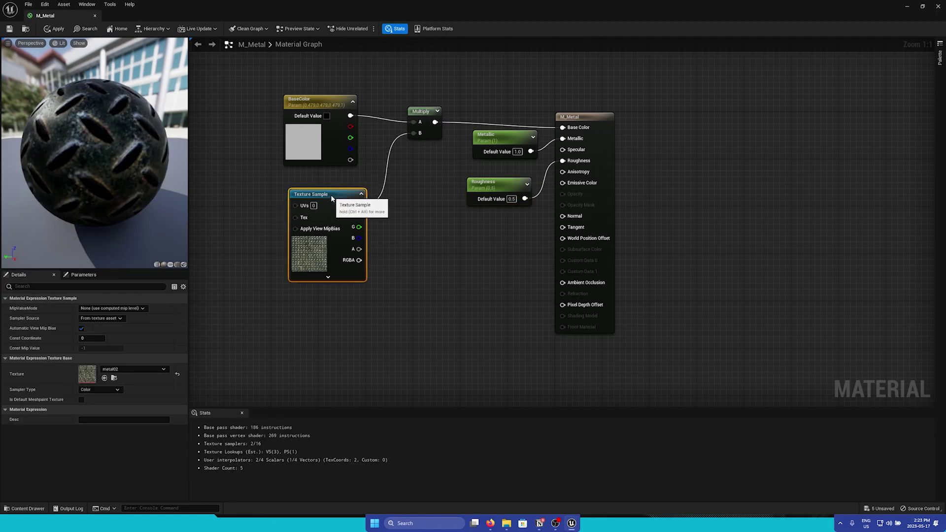
# Step: Save M_Metal and view the tread-plate metal floor in the level
pyautogui.click(9, 29)
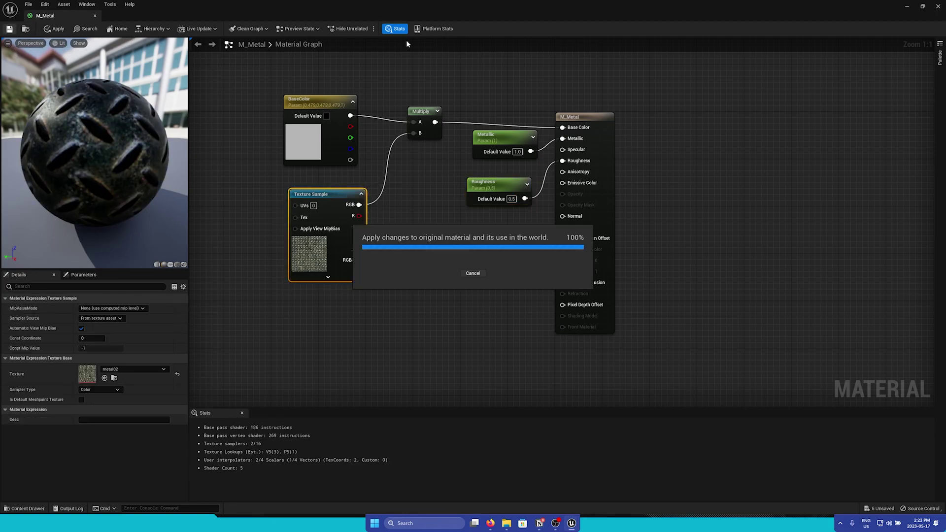
pyautogui.click(906, 8)
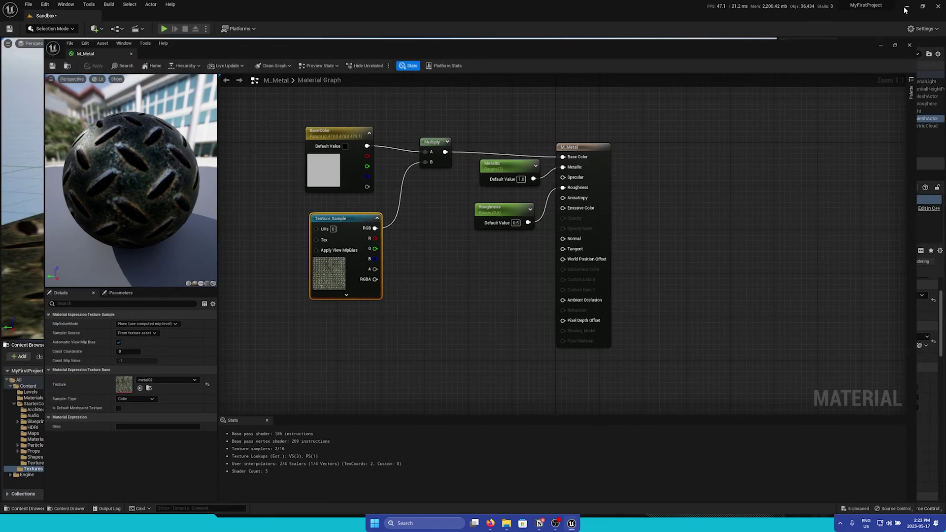
pyautogui.moveTo(389, 222); pyautogui.dragTo(296, 194, button='right')
# Step: Add a TextureCoordinate node and connect it to the metal02 Texture Sample's UVs
pyautogui.moveTo(571, 523)
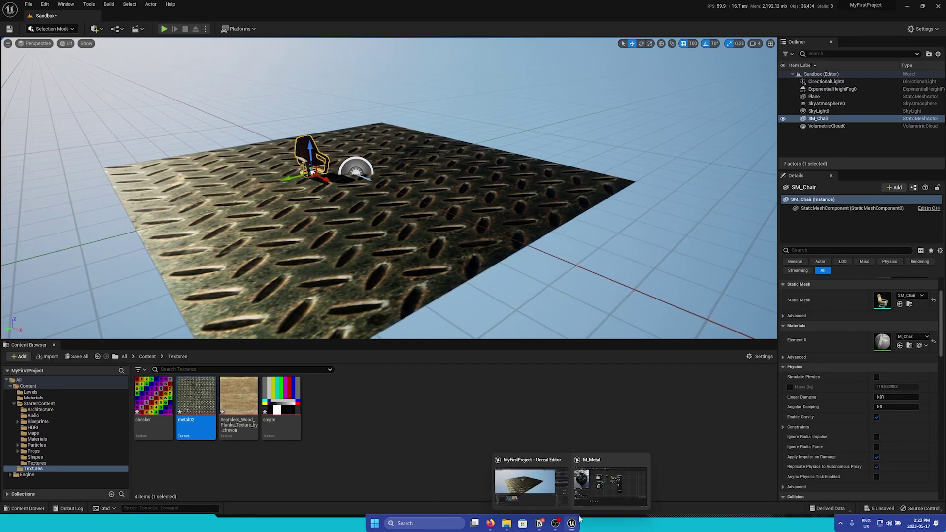
pyautogui.click(613, 485)
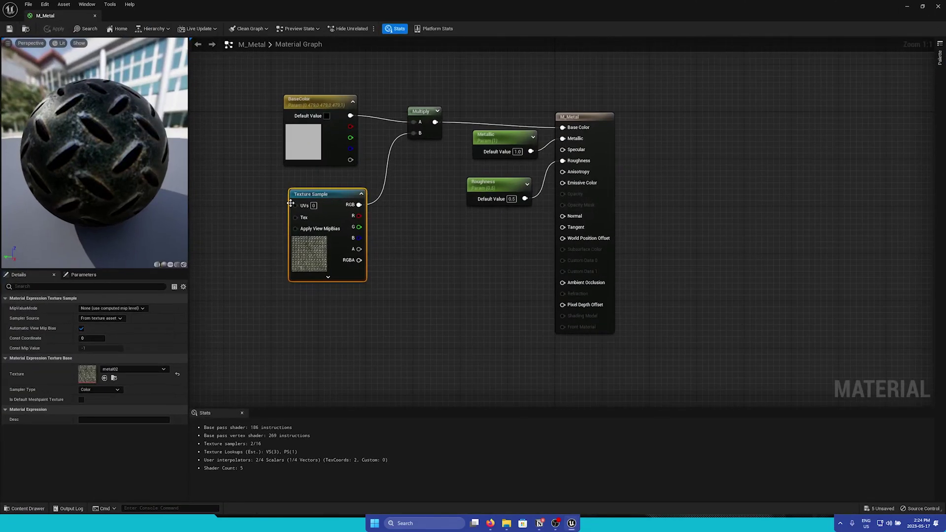
pyautogui.rightClick(206, 211)
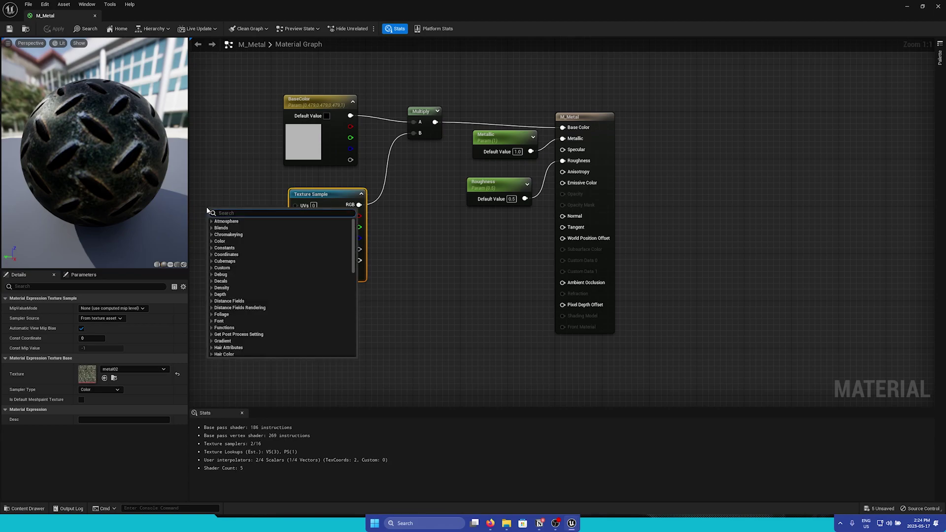
pyautogui.write('texcoo')
pyautogui.click(230, 228)
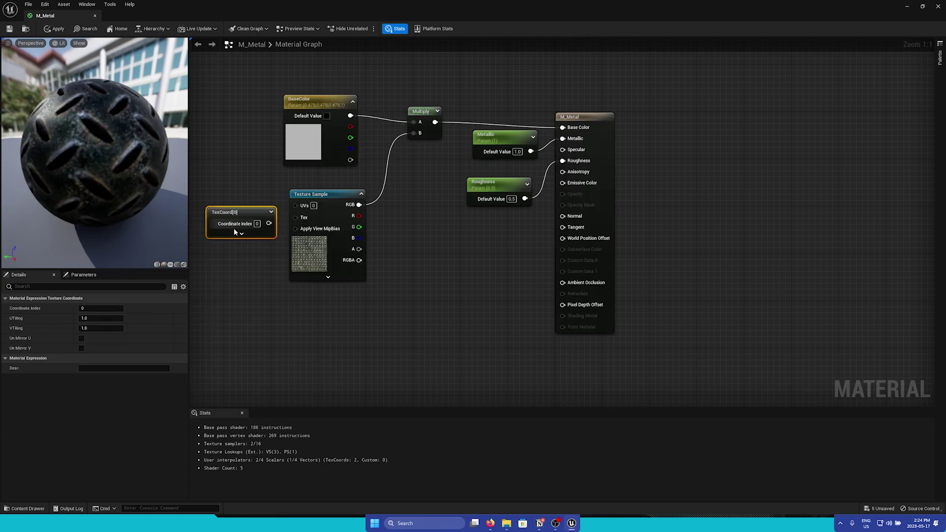
pyautogui.moveTo(234, 228); pyautogui.dragTo(203, 216)
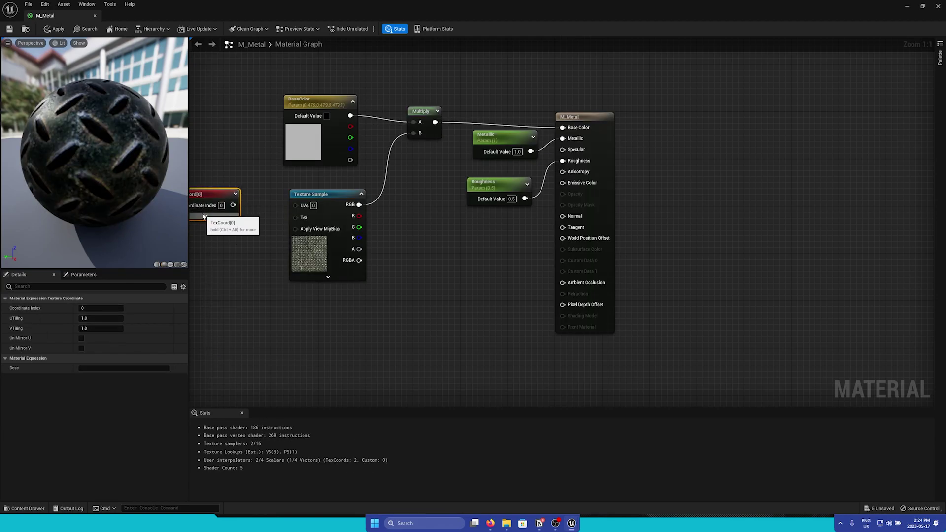
pyautogui.click(202, 216)
pyautogui.moveTo(249, 247); pyautogui.dragTo(334, 254, button='right')
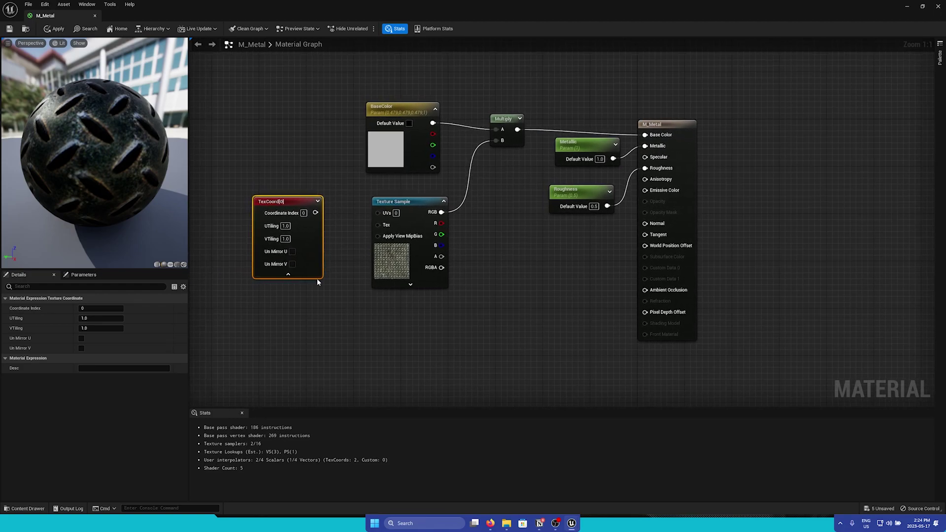
pyautogui.moveTo(316, 212); pyautogui.dragTo(378, 212)
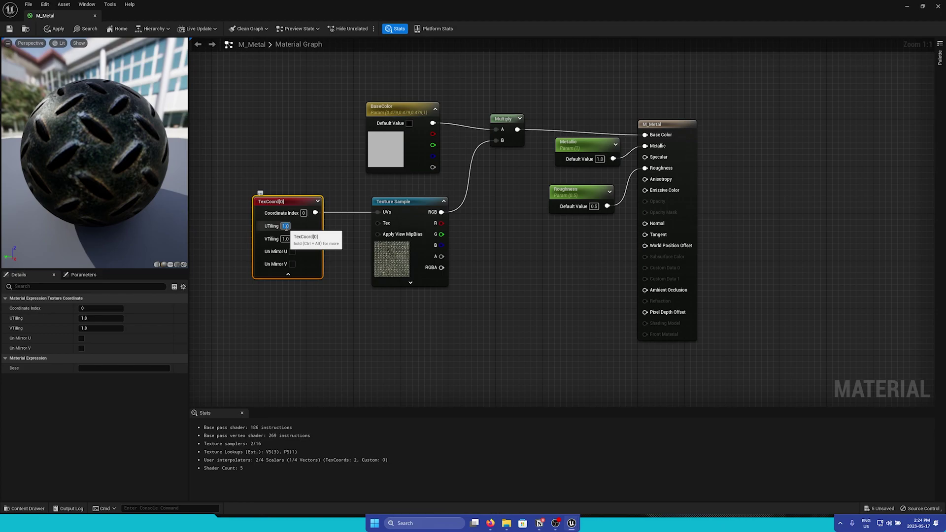
# Step: Set UTiling and VTiling to 2, save M_Metal, and check the tiled floor plate
pyautogui.write('2')
pyautogui.press('Return')
pyautogui.click(285, 239)
pyautogui.write('2')
pyautogui.press('Return')
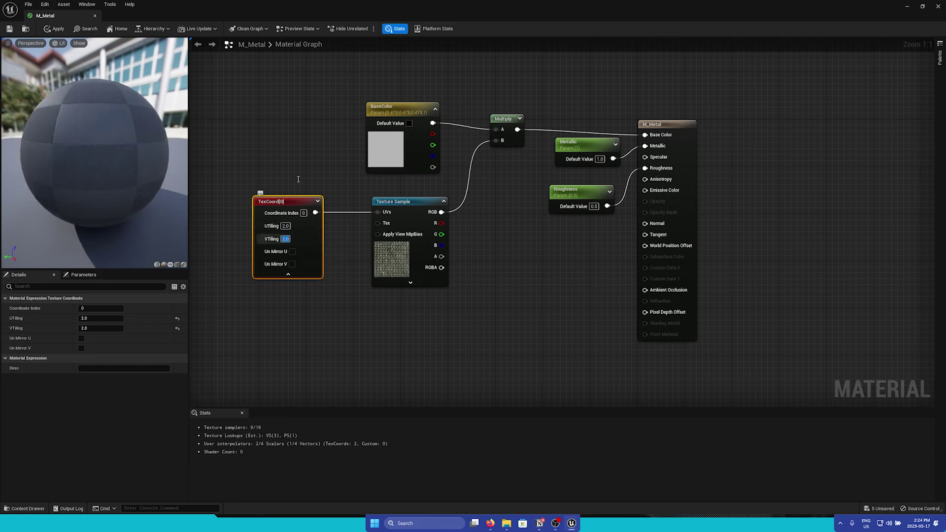
pyautogui.hotkey('ctrl', 's')
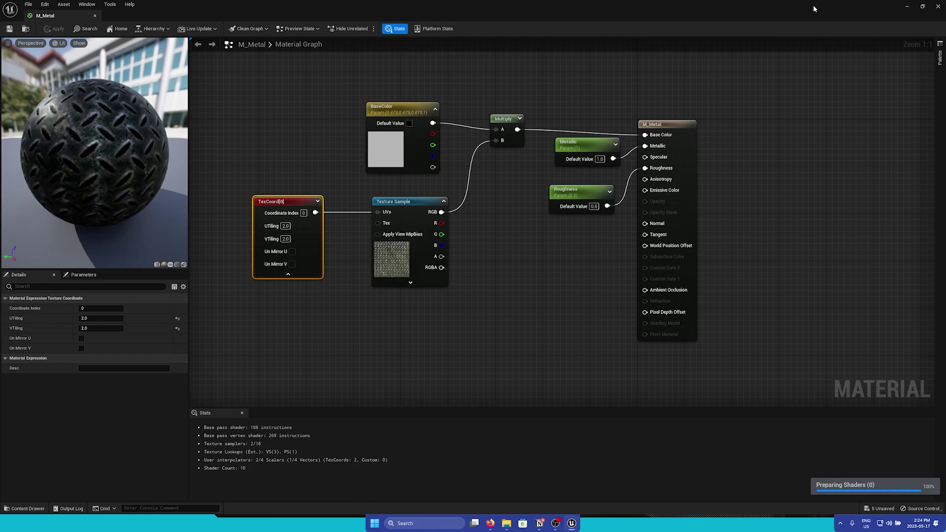
pyautogui.moveTo(813, 4); pyautogui.dragTo(889, 148)
pyautogui.moveTo(414, 223); pyautogui.dragTo(413, 196, button='right')
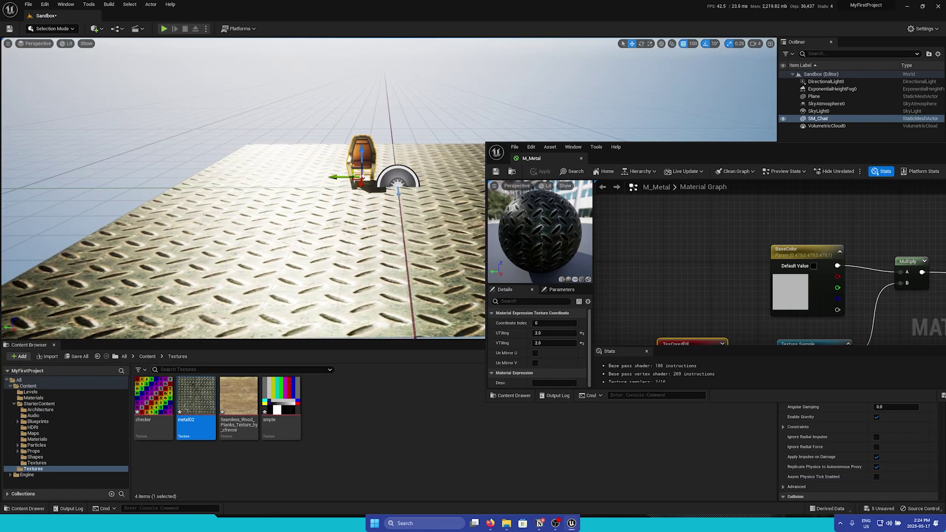
# Step: Close the M_Metal editor and go to Content > Materials
pyautogui.moveTo(869, 158); pyautogui.dragTo(685, 148)
pyautogui.click(832, 139)
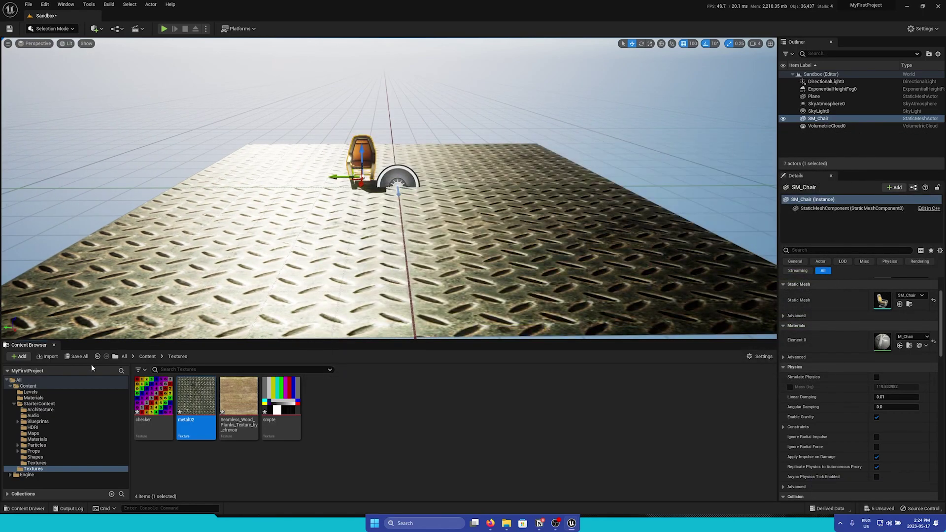
pyautogui.click(147, 356)
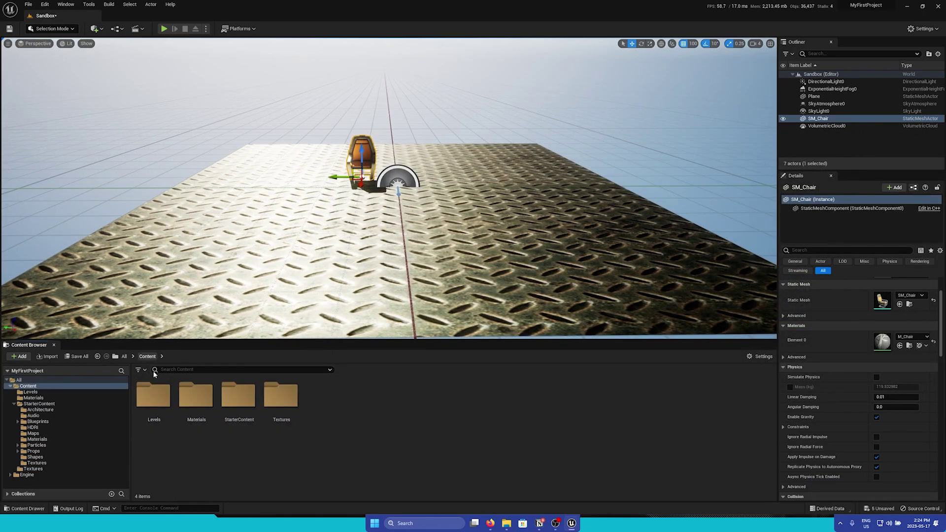
pyautogui.doubleClick(206, 413)
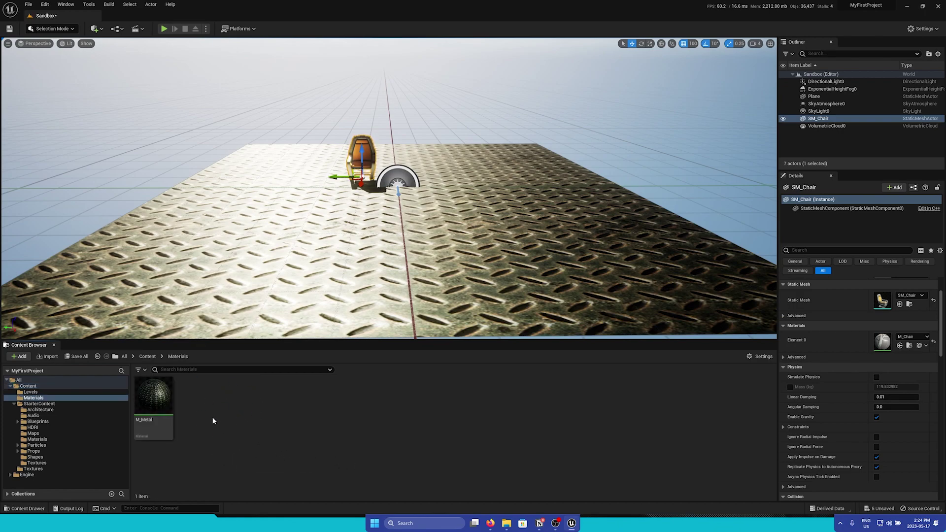
# Step: Create a new material named M_EmissiveColor
pyautogui.rightClick(212, 421)
pyautogui.click(253, 245)
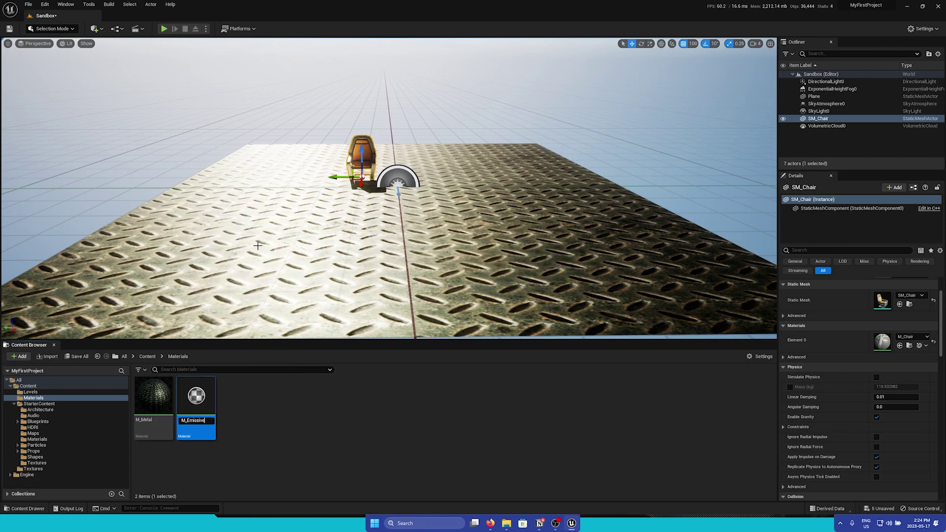
pyautogui.write('M_EmissiveColor')
pyautogui.press('Return')
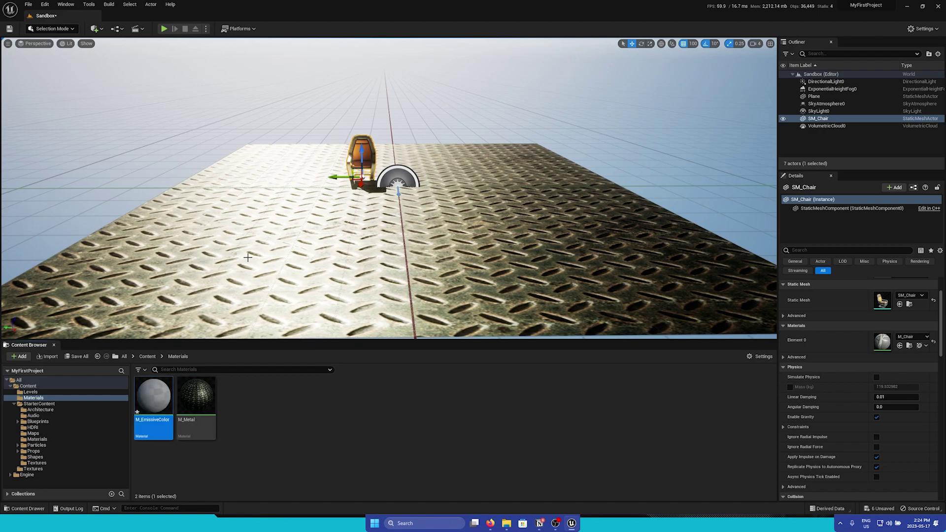
# Step: In M_EmissiveColor, add a Constant3Vector and convert it to a parameter named EmissiveColor
pyautogui.doubleClick(153, 397)
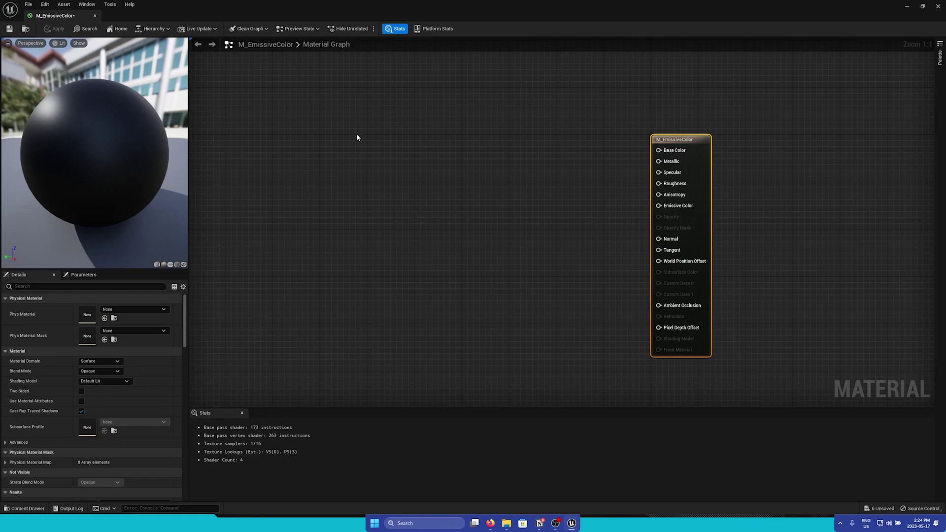
pyautogui.click(340, 168)
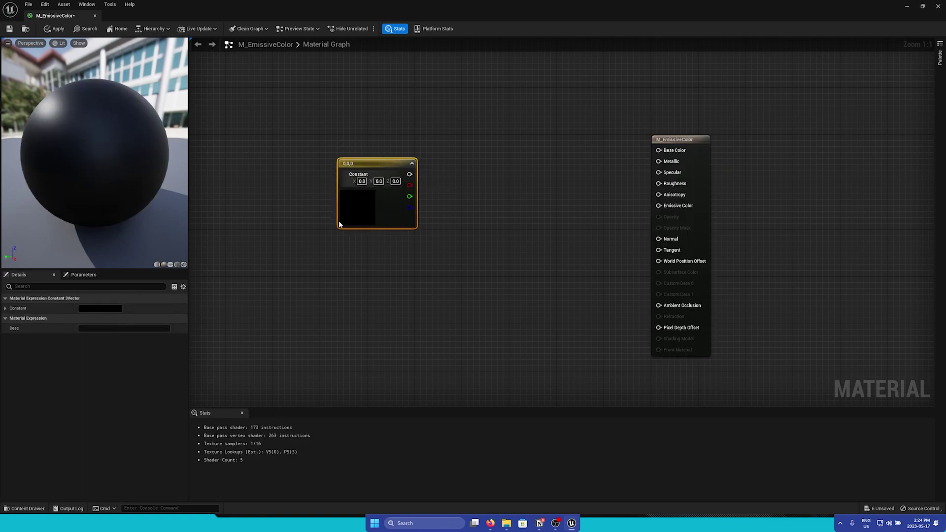
pyautogui.moveTo(369, 165); pyautogui.dragTo(374, 159, button='right')
pyautogui.rightClick(385, 159)
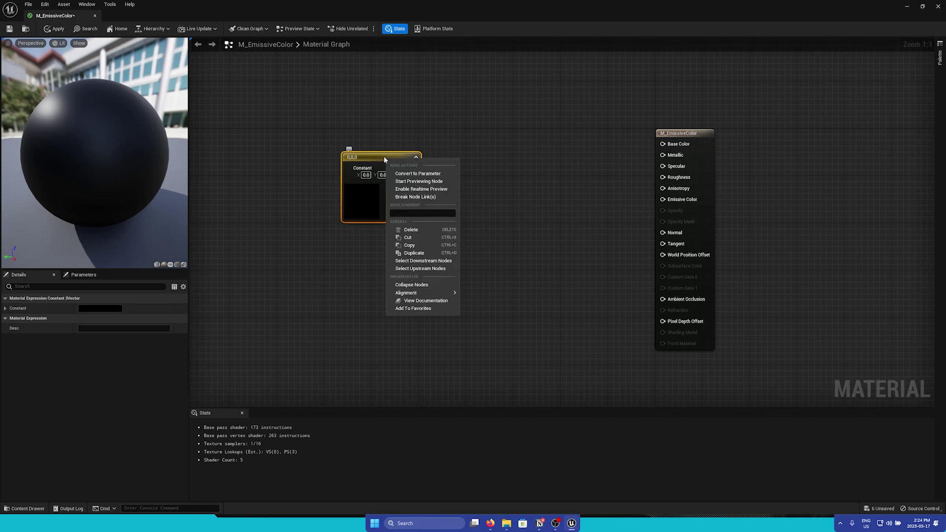
pyautogui.click(423, 174)
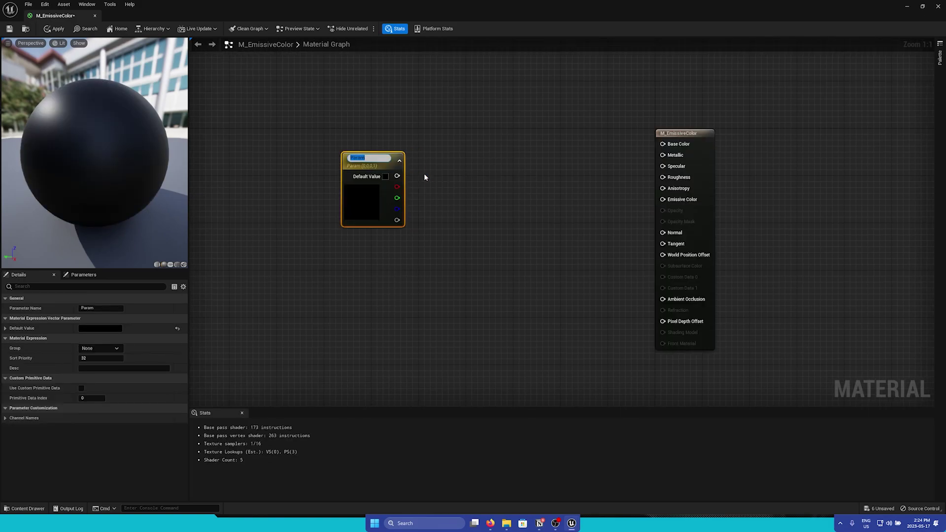
pyautogui.press('BackSpace')
pyautogui.write('EmissiveColor')
pyautogui.press('Return')
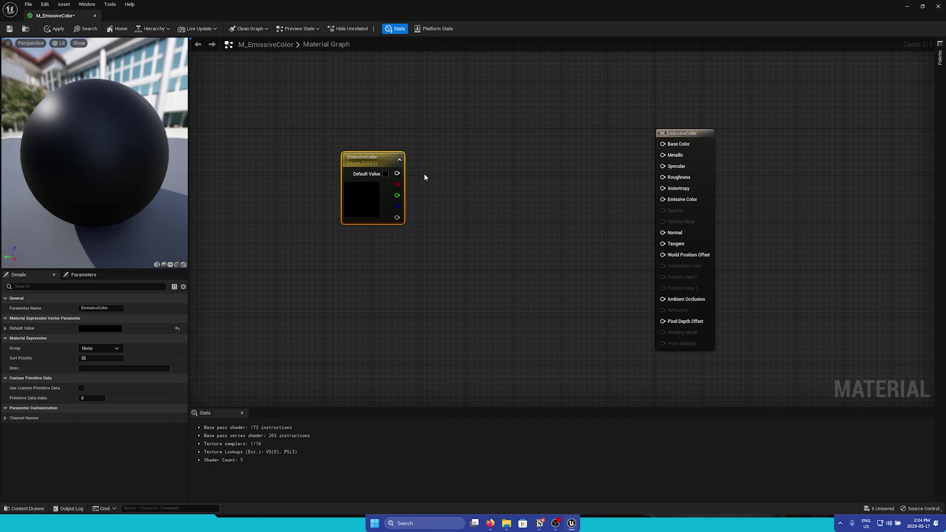
# Step: Set the EmissiveColor parameter's value to cyan in the colour picker
pyautogui.moveTo(364, 211); pyautogui.dragTo(364, 199)
pyautogui.doubleClick(364, 199)
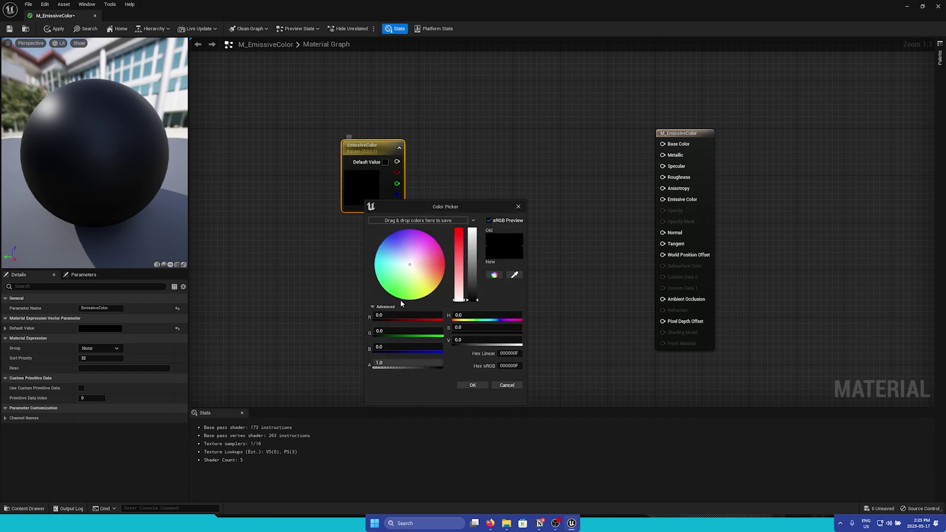
pyautogui.moveTo(410, 267); pyautogui.dragTo(378, 253)
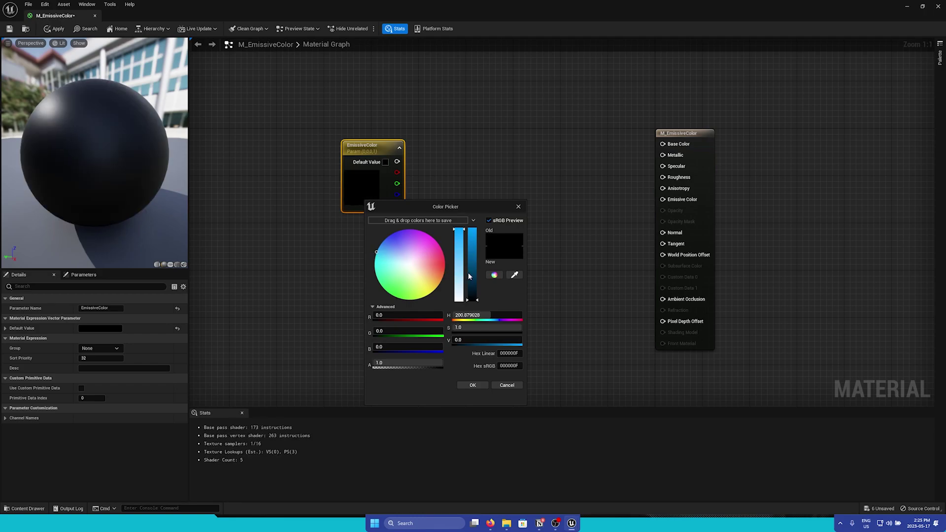
pyautogui.moveTo(468, 275); pyautogui.dragTo(472, 229)
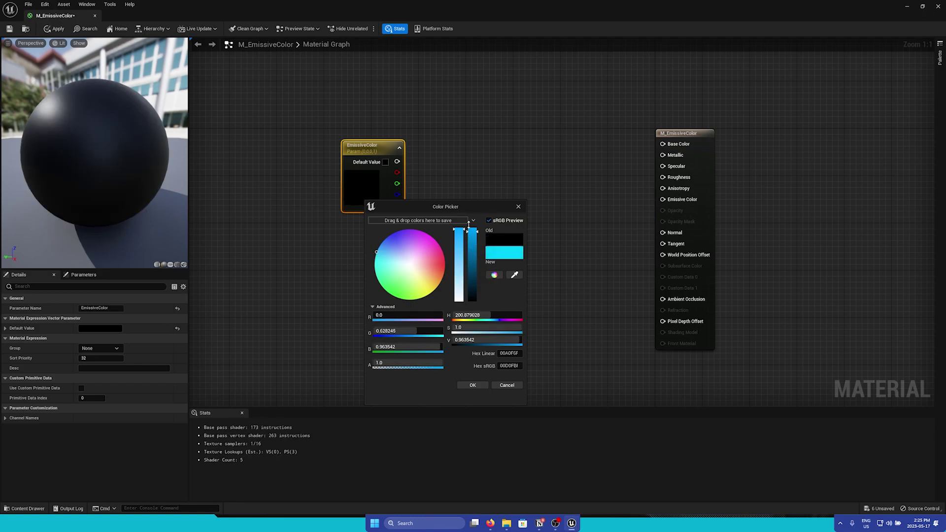
pyautogui.click(472, 385)
# Step: Hook EmissiveColor to Emissive Color, save, and apply M_EmissiveColor to the floor plane
pyautogui.moveTo(384, 148); pyautogui.dragTo(662, 199)
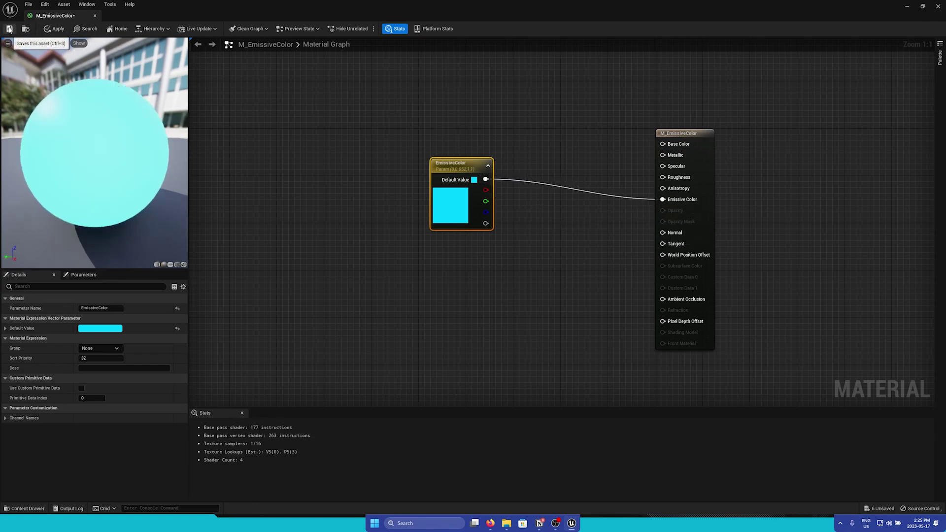
pyautogui.hotkey('ctrl', 's')
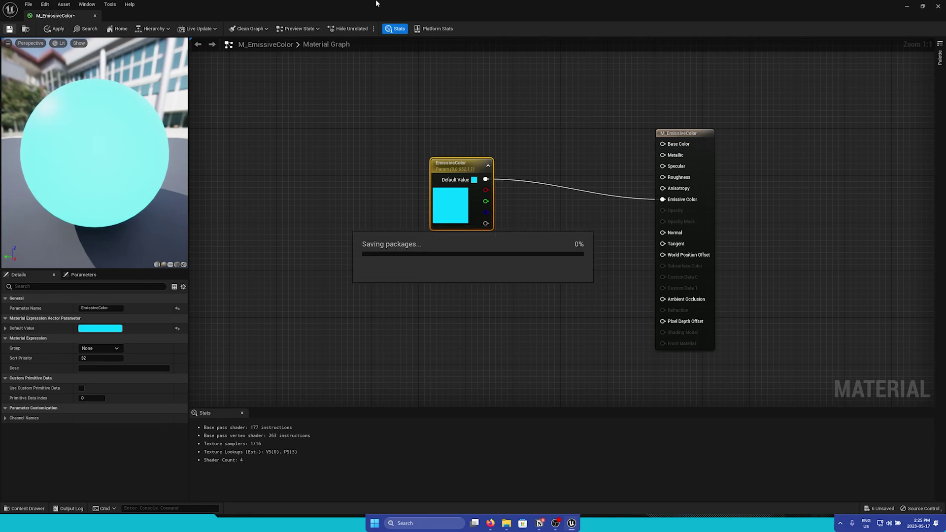
pyautogui.click(905, 7)
pyautogui.moveTo(153, 396); pyautogui.dragTo(261, 260)
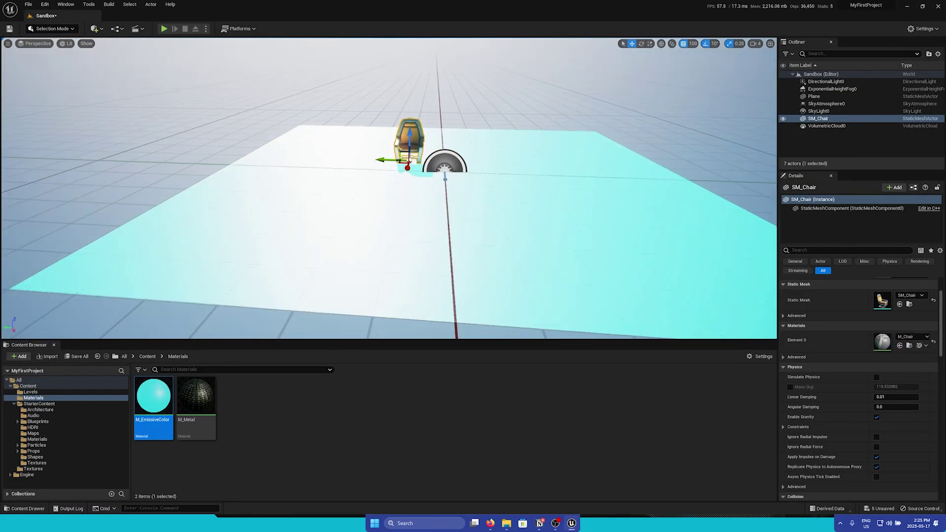
pyautogui.moveTo(389, 187)
pyautogui.mouseDown(button='right')
pyautogui.moveTo(389, 206)
pyautogui.moveTo(374, 148)
pyautogui.moveTo(377, 190)
pyautogui.mouseUp(button='right')
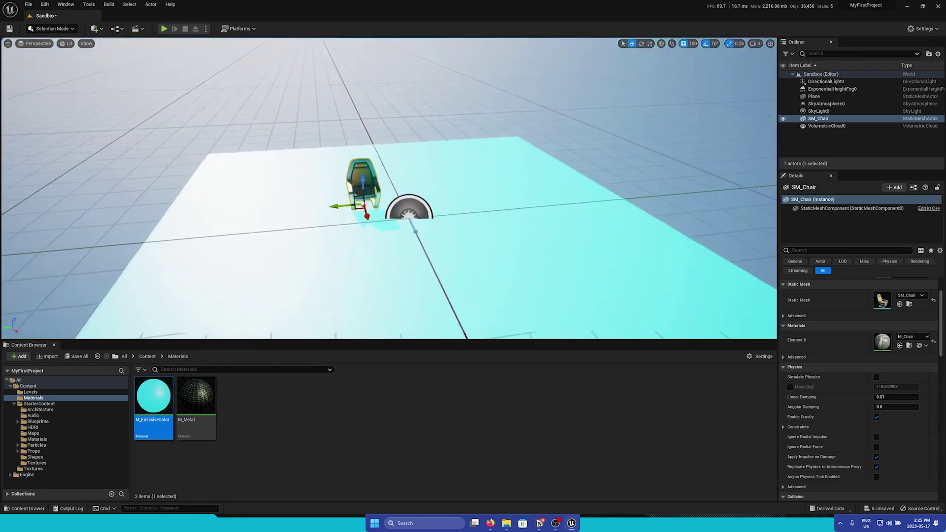
# Step: Unhook EmissiveColor and add a scalar parameter named EmissiveStrength
pyautogui.doubleClick(153, 396)
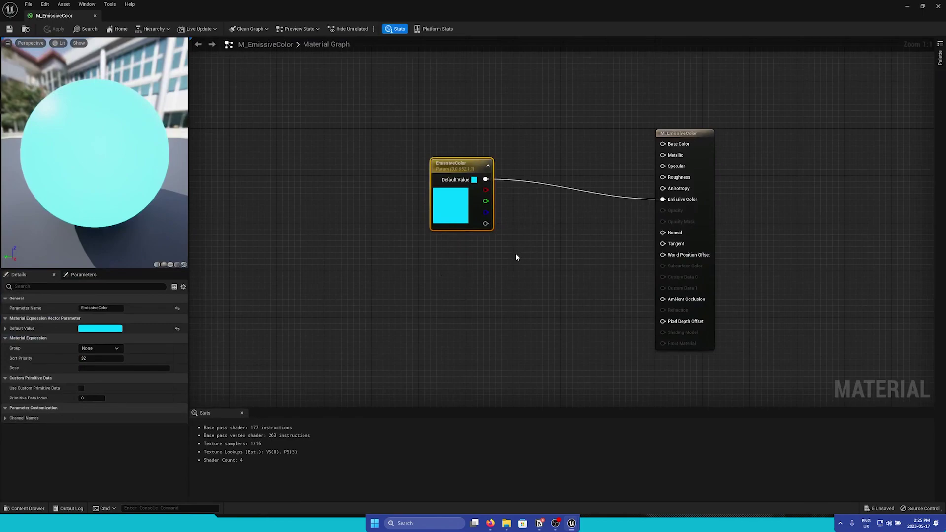
pyautogui.keyDown('alt'); pyautogui.click(530, 179); pyautogui.keyUp('alt')
pyautogui.moveTo(458, 165); pyautogui.dragTo(435, 141)
pyautogui.click(415, 242)
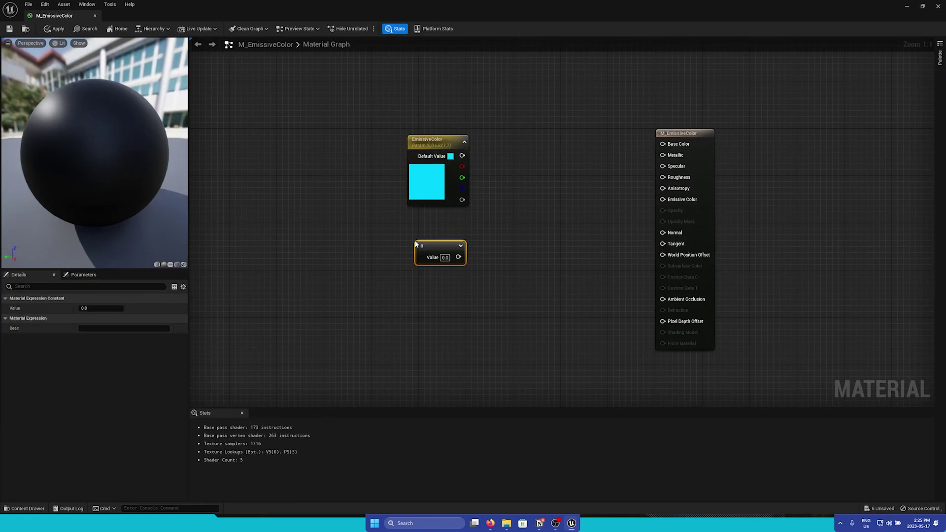
pyautogui.rightClick(429, 248)
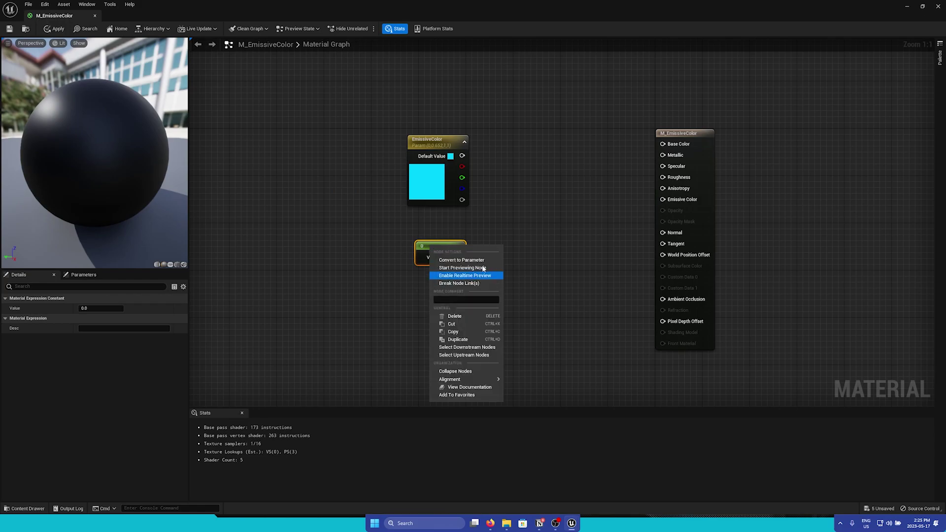
pyautogui.click(446, 260)
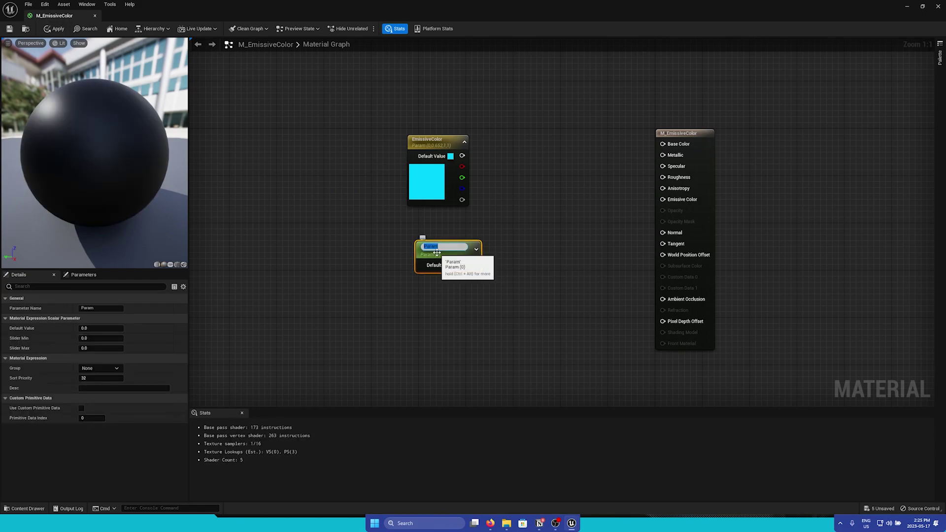
pyautogui.write('EmissiveStrength')
pyautogui.press('Return')
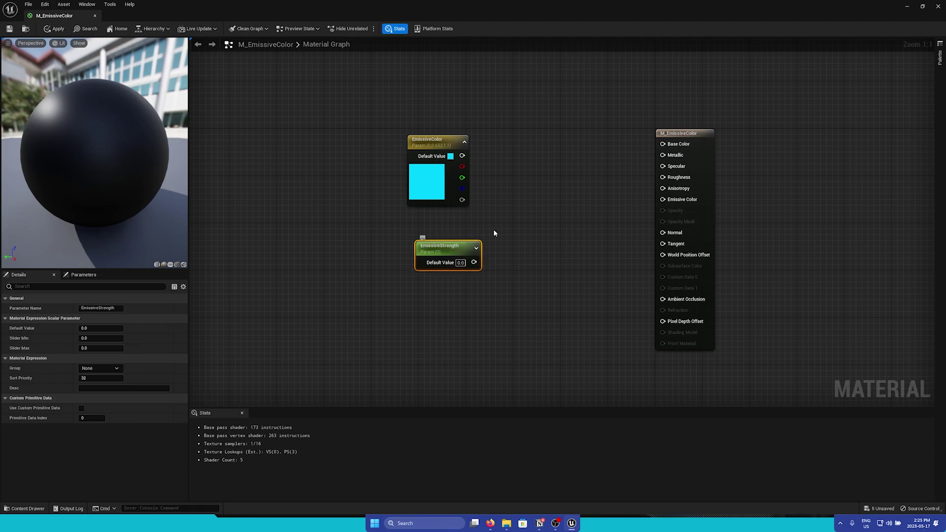
# Step: Set EmissiveStrength to 100, multiply it with EmissiveColor, and apply the material
pyautogui.click(530, 213)
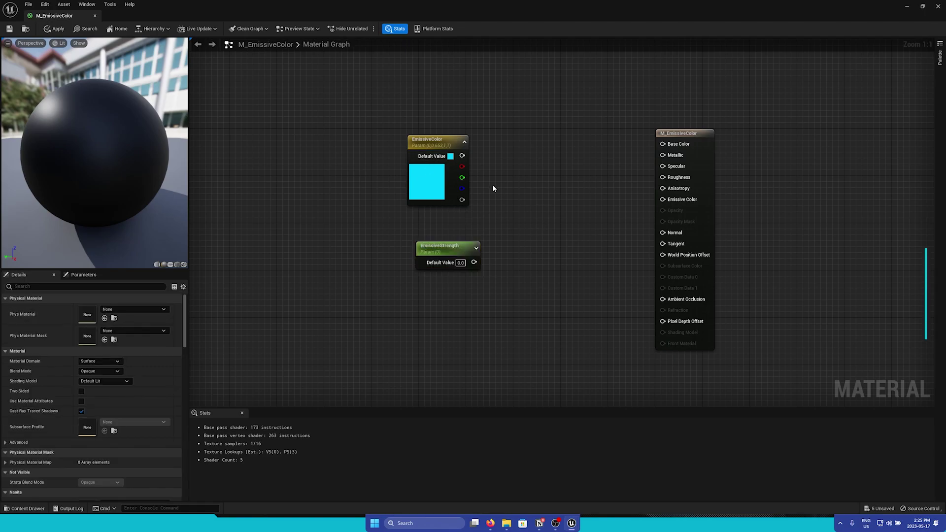
pyautogui.click(521, 190)
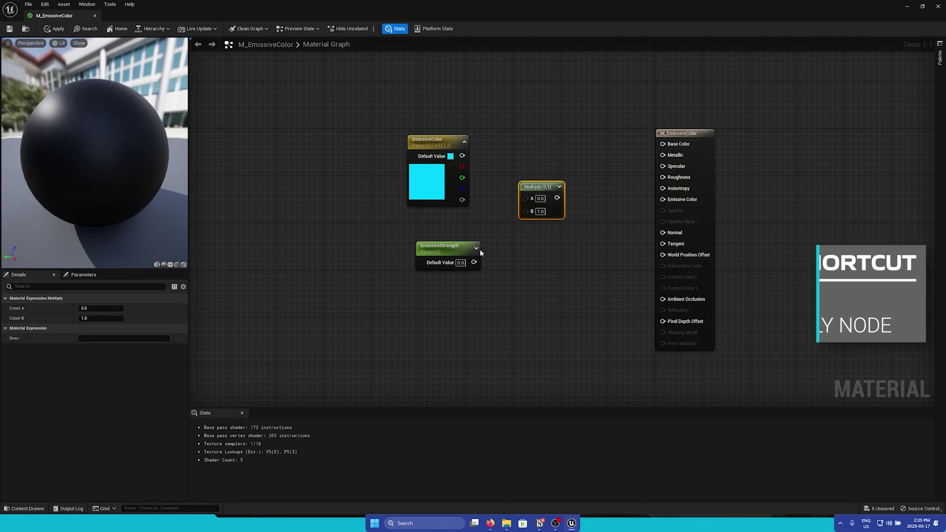
pyautogui.click(460, 263)
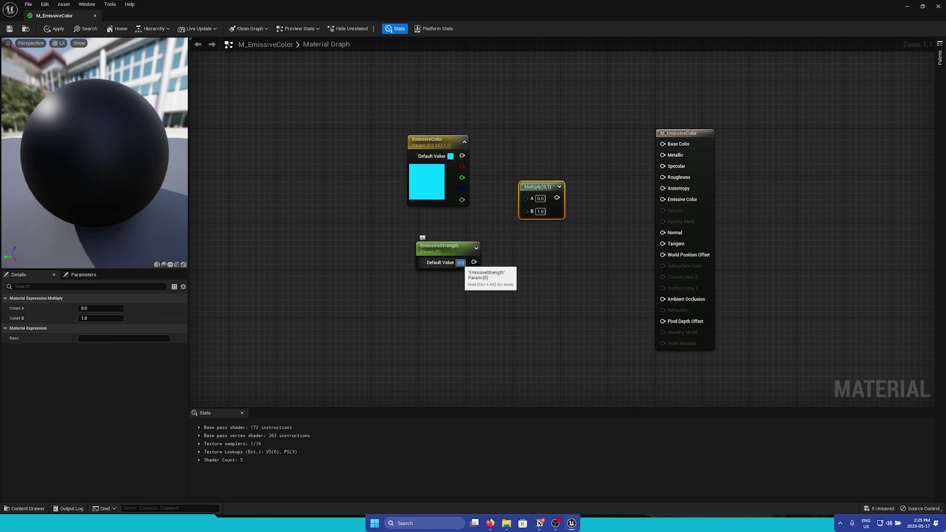
pyautogui.write('100')
pyautogui.press('Return')
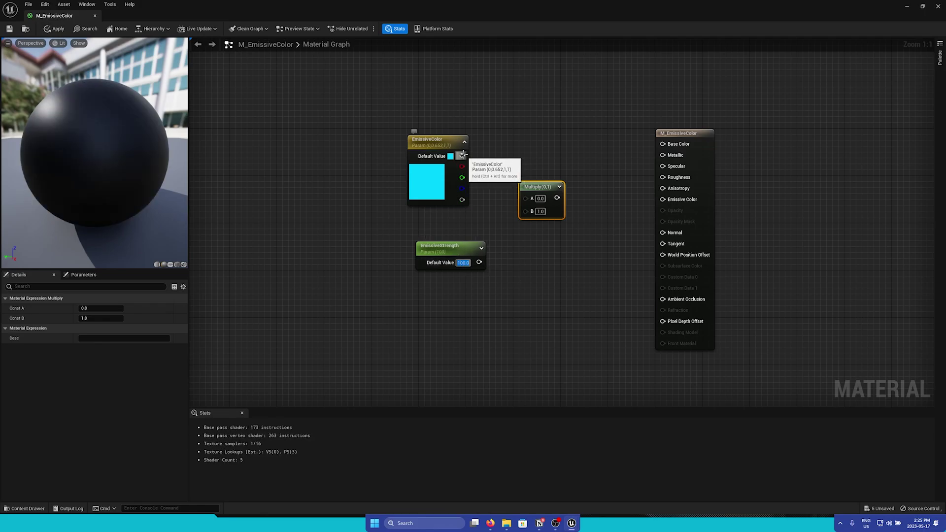
pyautogui.moveTo(463, 156); pyautogui.dragTo(525, 198)
pyautogui.moveTo(479, 262); pyautogui.dragTo(665, 199)
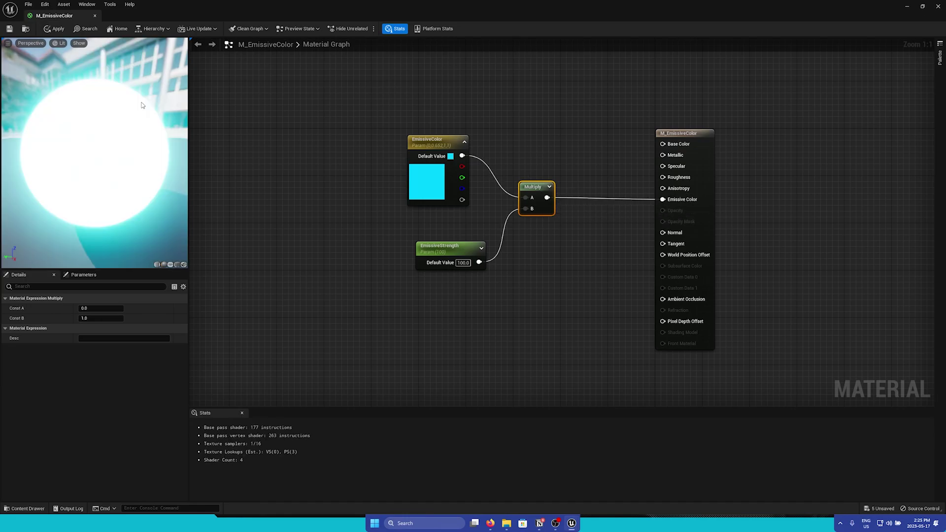
pyautogui.click(10, 29)
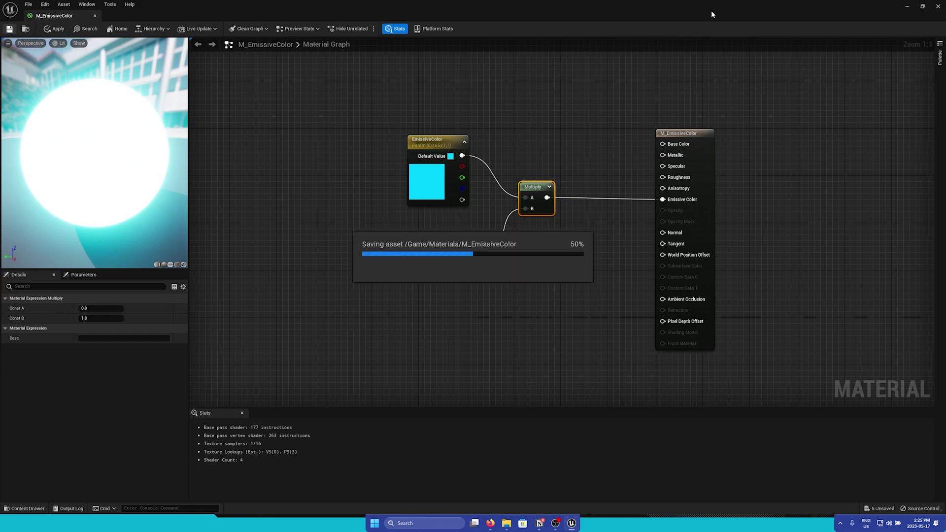
pyautogui.doubleClick(850, 4)
pyautogui.click(850, 4)
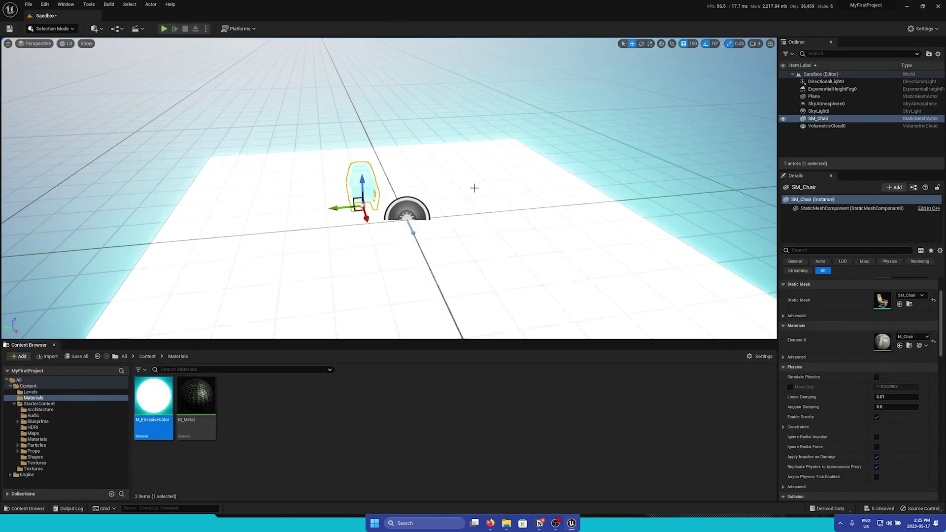
pyautogui.moveTo(473, 187); pyautogui.dragTo(424, 170, button='right')
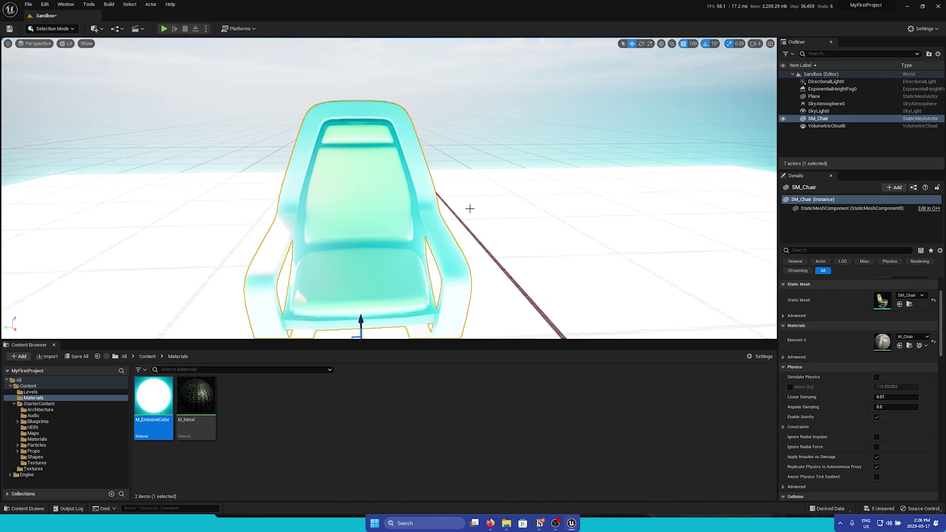
pyautogui.moveTo(469, 207); pyautogui.dragTo(294, 156, button='right')
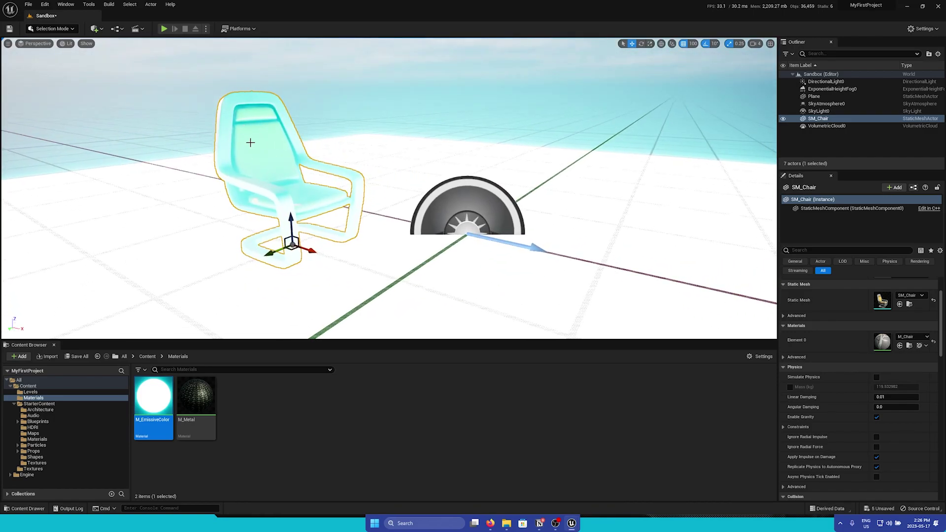
pyautogui.moveTo(400, 179); pyautogui.dragTo(401, 179, button='right')
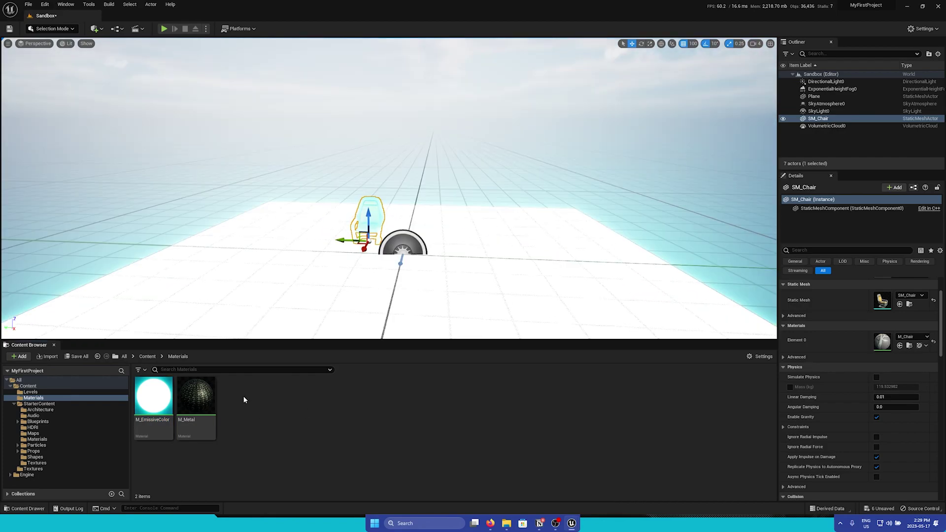
# Step: Add a new material in Materials, name it M_EmissiveImage, and open its editor
pyautogui.rightClick(244, 398)
pyautogui.click(294, 218)
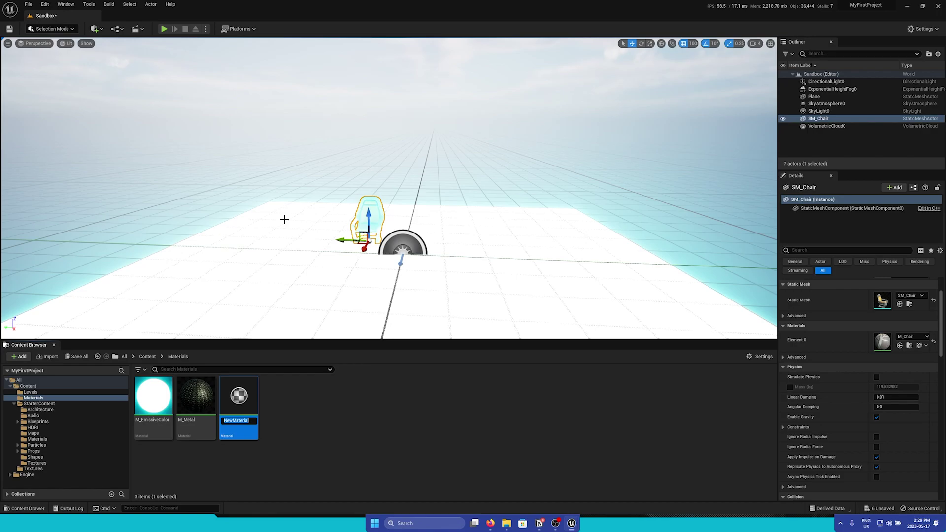
pyautogui.write('M_Emio')
pyautogui.press('BackSpace')
pyautogui.write('ssiveImage')
pyautogui.press('Return')
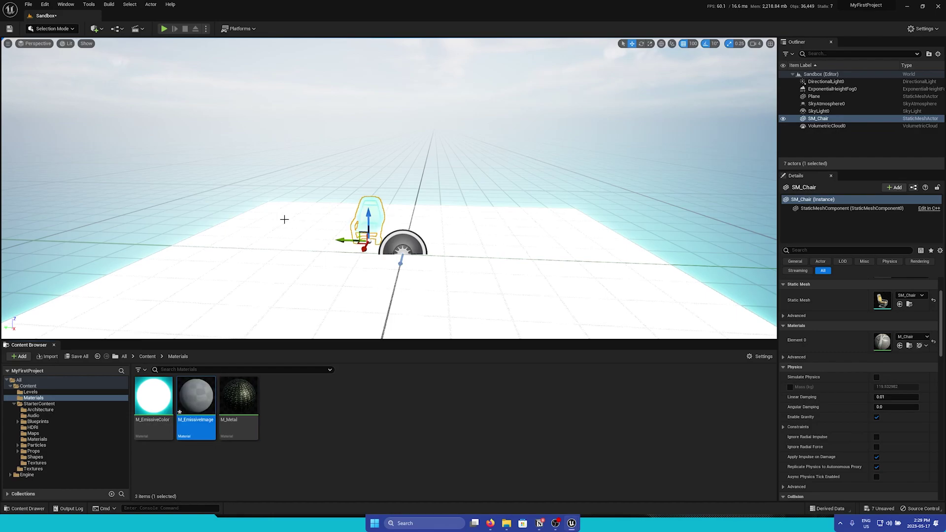
pyautogui.doubleClick(196, 397)
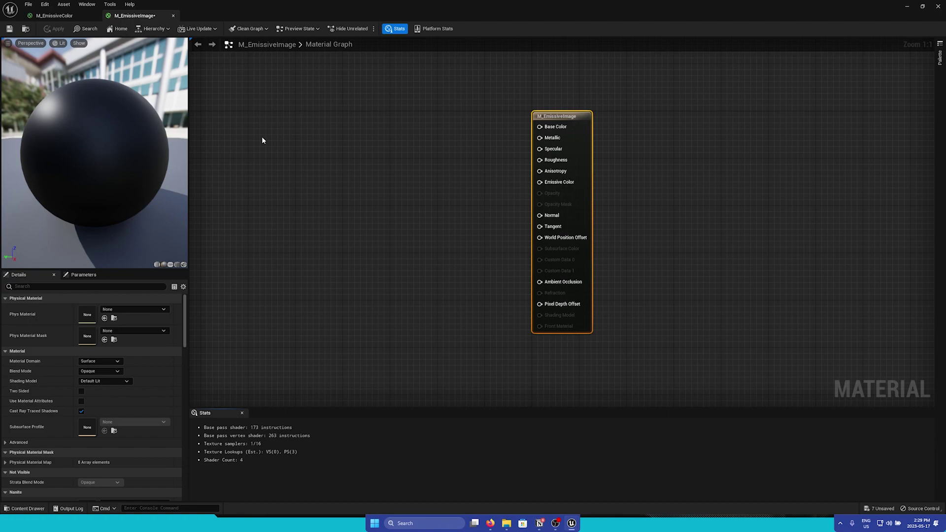
# Step: Add a Constant3Vector node and convert it to a parameter named EmissiveColor
pyautogui.press('3')
pyautogui.click(252, 96)
pyautogui.rightClick(279, 96)
pyautogui.click(328, 113)
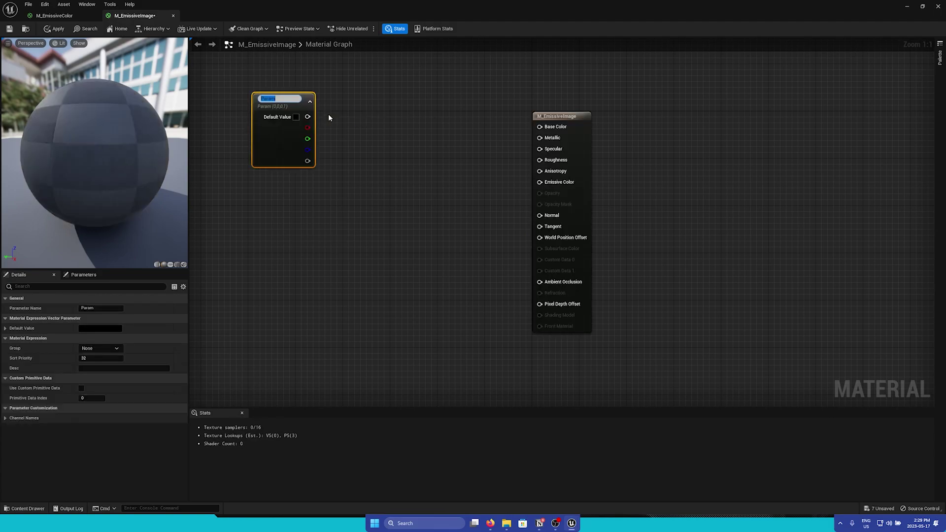
pyautogui.write('EmissiveColor')
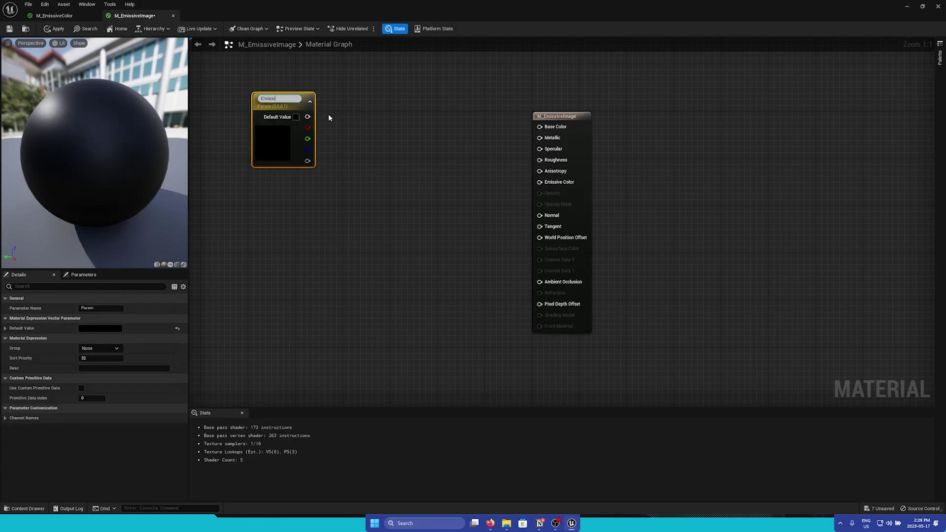
pyautogui.press('Return')
# Step: Set EmissiveColor to white and float the material editor over the level editor
pyautogui.doubleClick(273, 128)
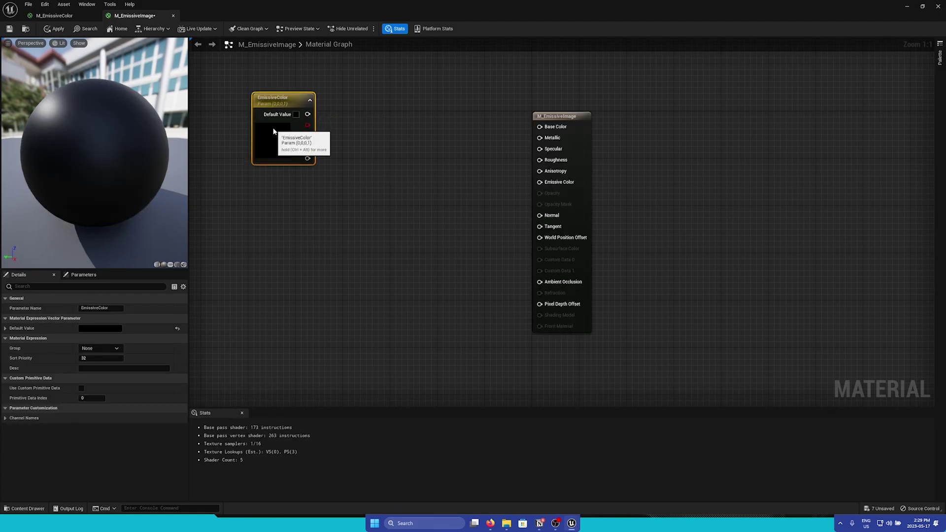
pyautogui.moveTo(383, 203); pyautogui.dragTo(382, 158)
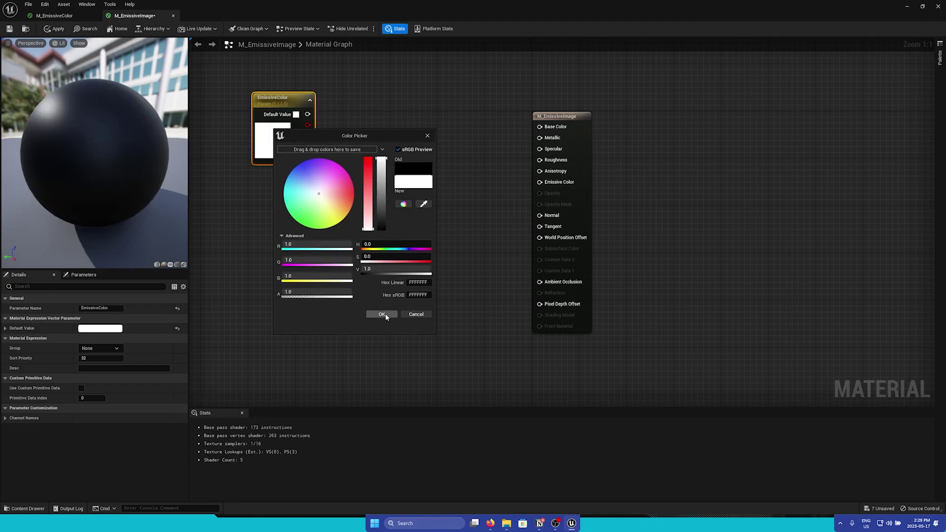
pyautogui.click(381, 313)
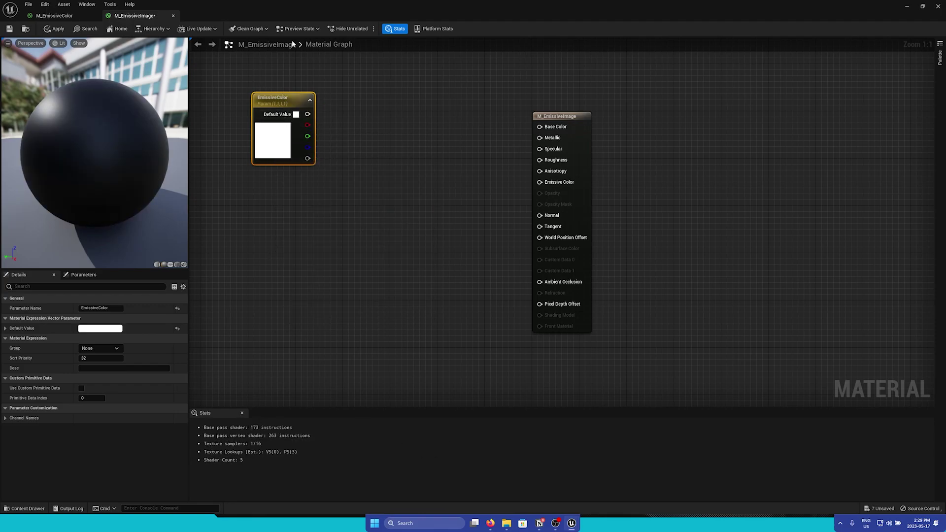
pyautogui.moveTo(269, 7); pyautogui.dragTo(498, 63)
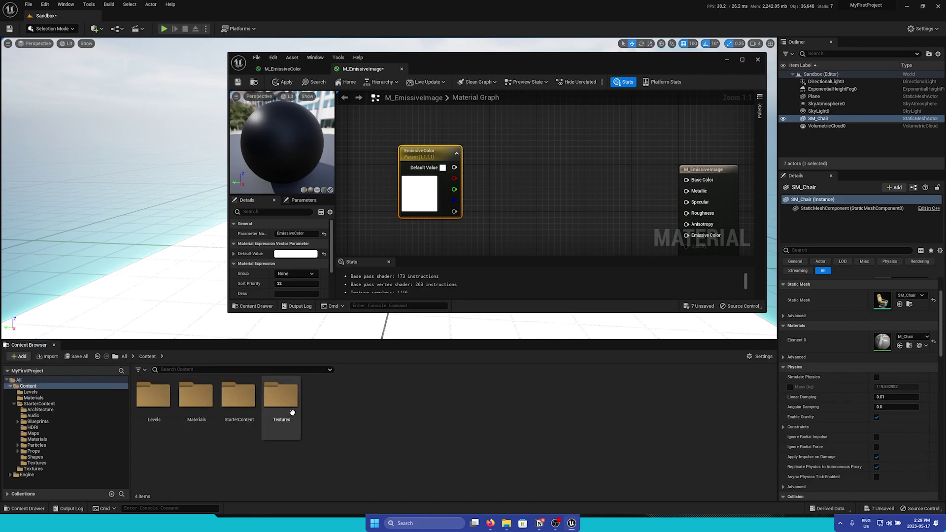
# Step: Bring the smpte texture from the Textures folder into the graph as a Texture Sample
pyautogui.doubleClick(293, 413)
pyautogui.moveTo(278, 409); pyautogui.dragTo(423, 245)
pyautogui.press('super+Up')
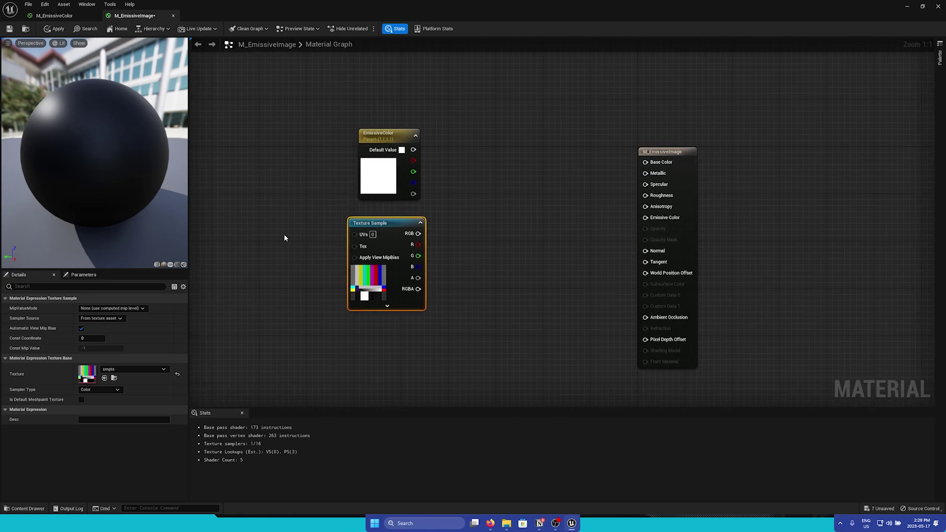
# Step: Add a TexCoord[0] node and wire it into the Texture Sample's UVs
pyautogui.rightClick(272, 233)
pyautogui.write('text')
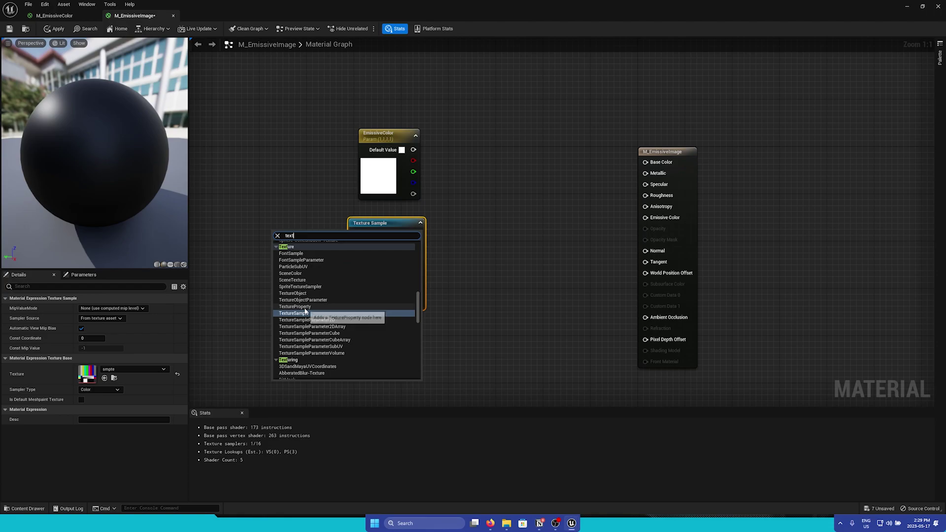
pyautogui.press('BackSpace')
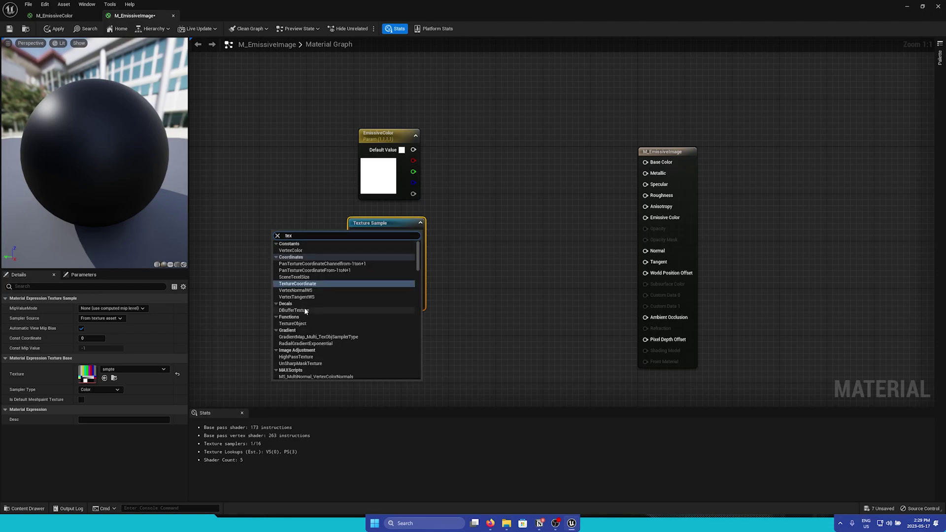
pyautogui.click(298, 283)
pyautogui.moveTo(303, 236); pyautogui.dragTo(353, 234)
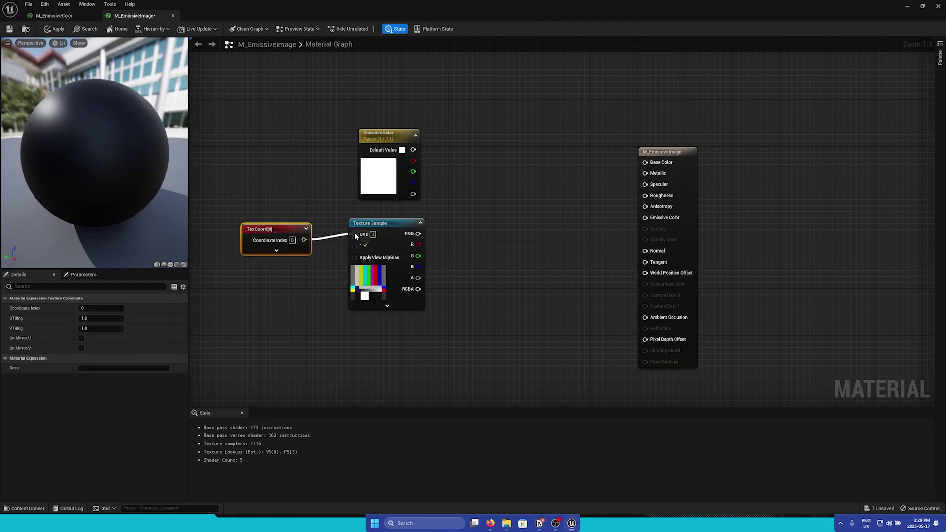
pyautogui.moveTo(284, 229); pyautogui.dragTo(296, 223)
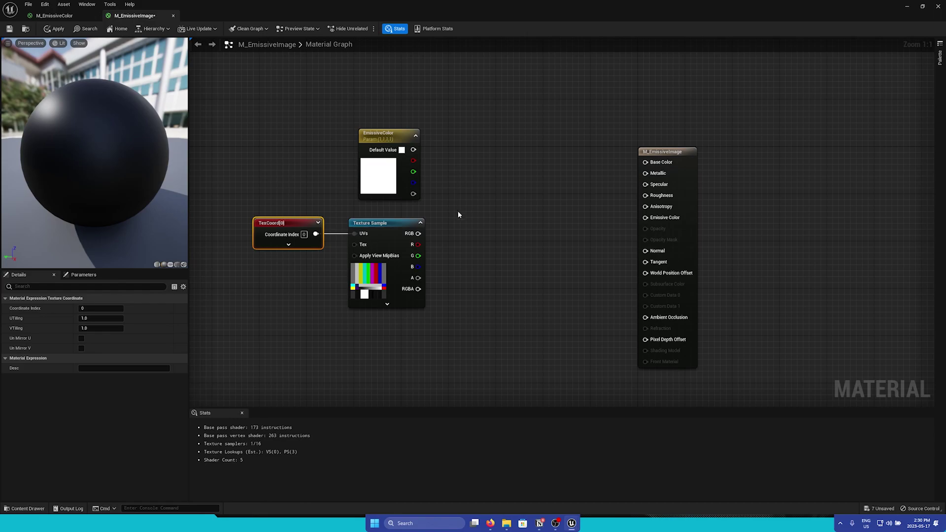
# Step: Multiply EmissiveColor by the Texture Sample's RGB
pyautogui.click(438, 178)
pyautogui.moveTo(413, 149); pyautogui.dragTo(456, 192)
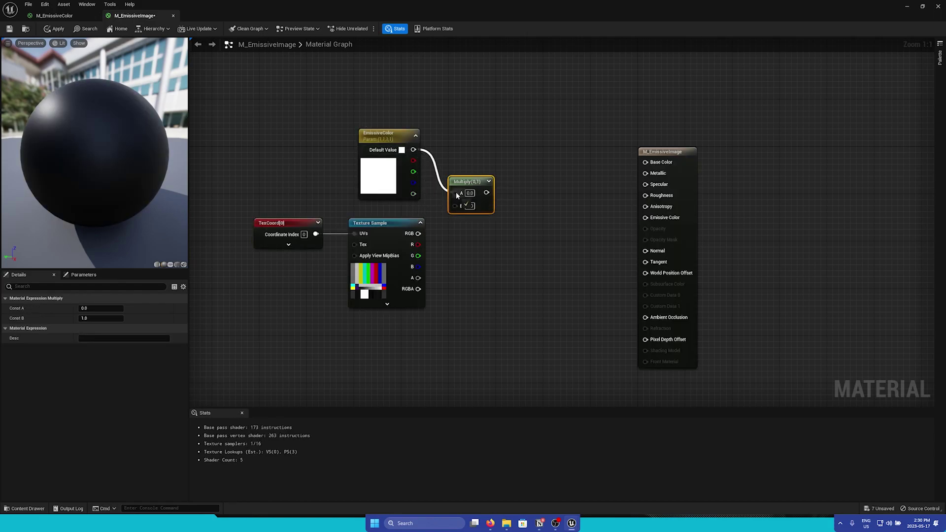
pyautogui.moveTo(418, 233); pyautogui.dragTo(462, 204)
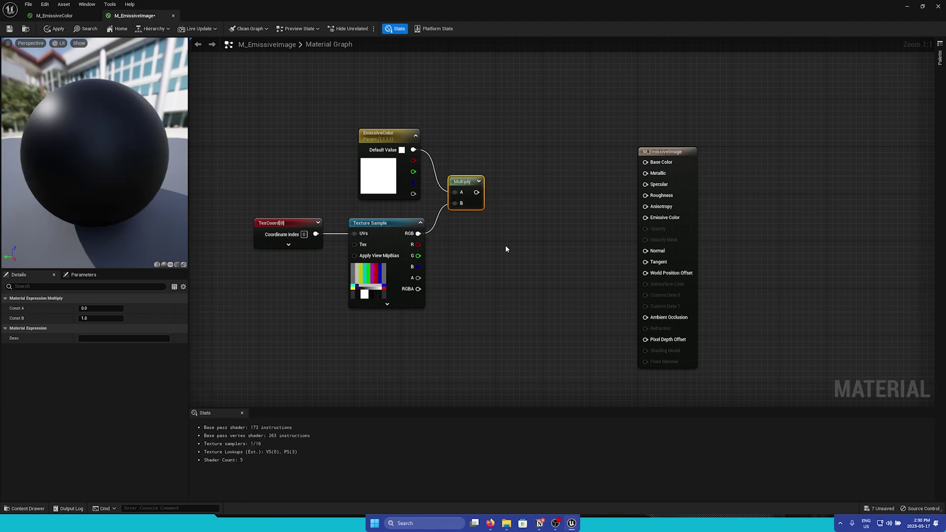
# Step: Add a scalar parameter named EmissiveStrength beside the first Multiply
pyautogui.click(465, 246)
pyautogui.rightClick(483, 259)
pyautogui.click(527, 265)
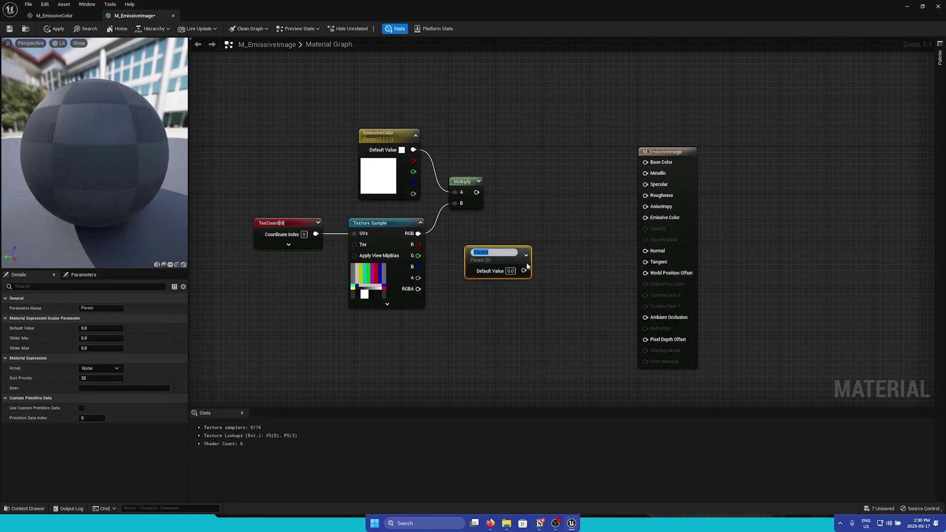
pyautogui.write('EmissiveStrength')
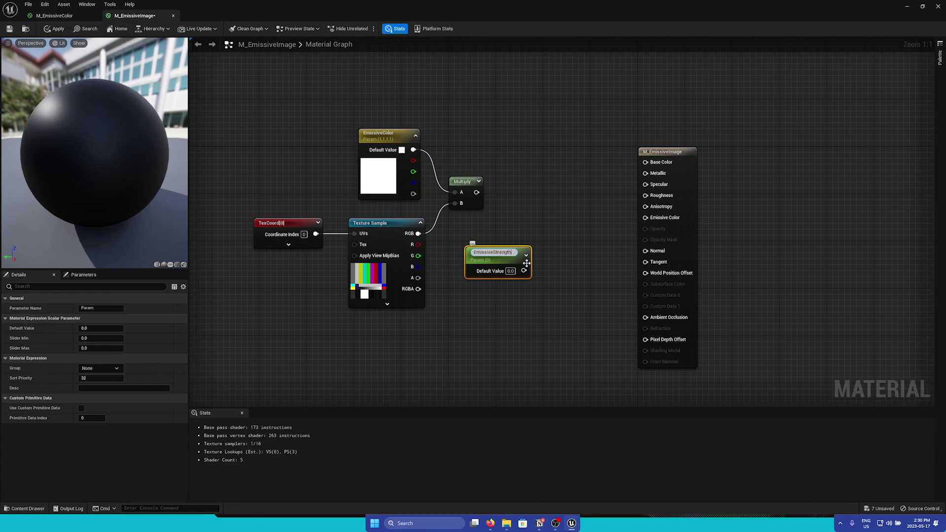
pyautogui.press('Return')
pyautogui.moveTo(517, 249); pyautogui.dragTo(495, 238)
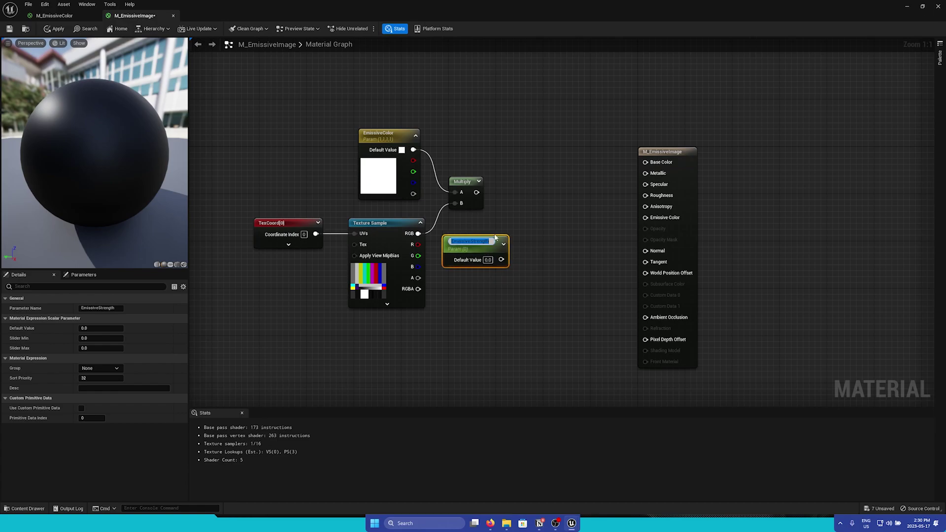
pyautogui.click(527, 217)
# Step: Multiply the result by EmissiveStrength set to 50 and feed it into Emissive Color
pyautogui.click(525, 212)
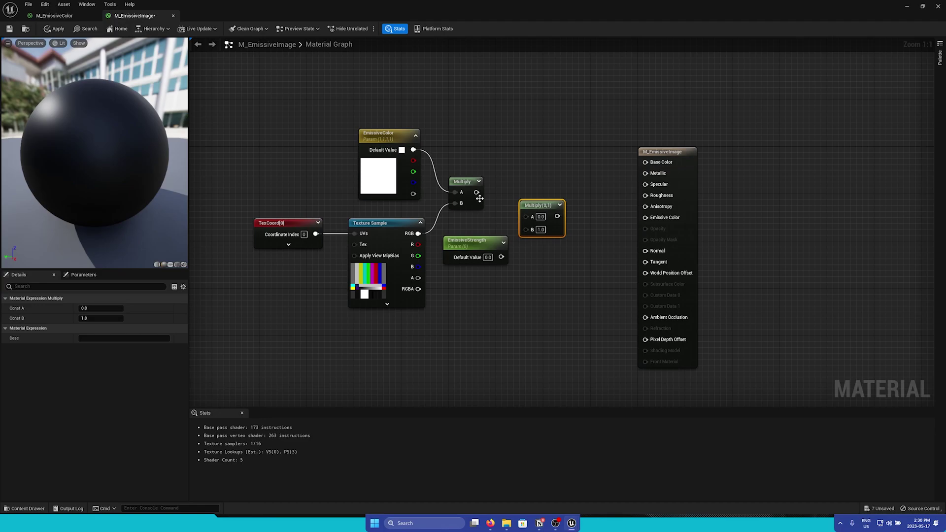
pyautogui.moveTo(477, 193); pyautogui.dragTo(526, 216)
pyautogui.moveTo(501, 256); pyautogui.dragTo(526, 226)
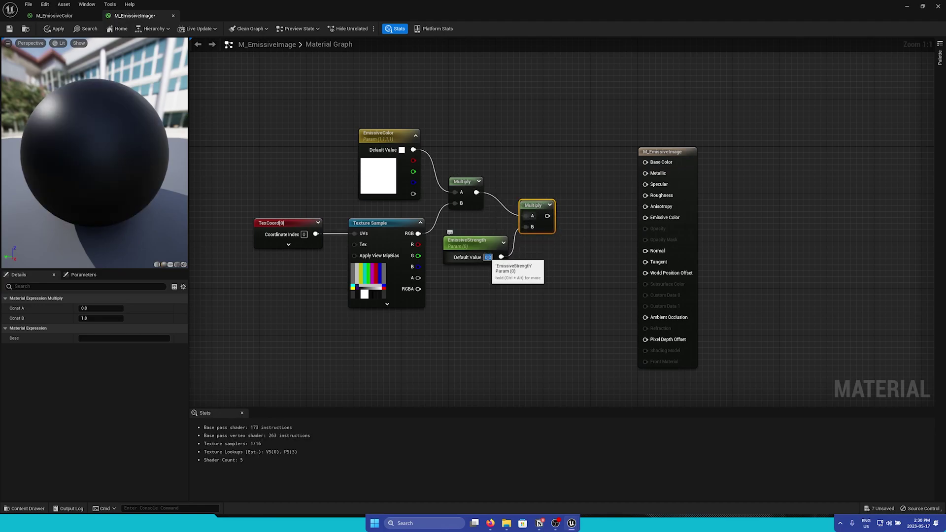
pyautogui.write('50')
pyautogui.press('Return')
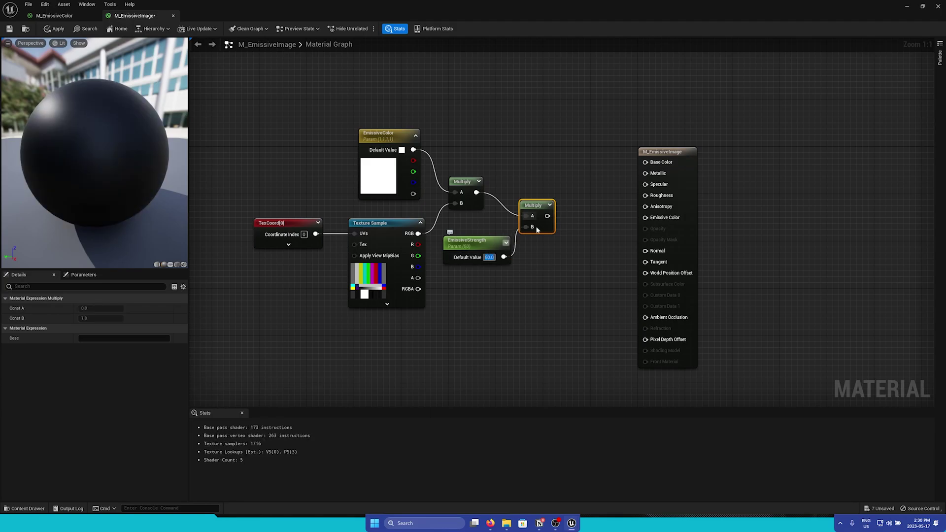
pyautogui.moveTo(548, 215); pyautogui.dragTo(650, 217)
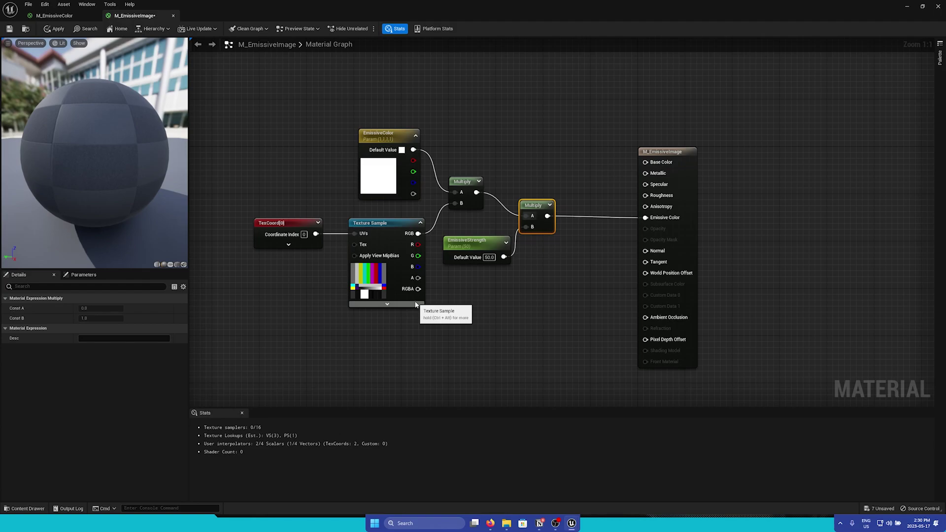
# Step: Apply the material changes and drop M_EmissiveImage onto the floor plane
pyautogui.click(9, 28)
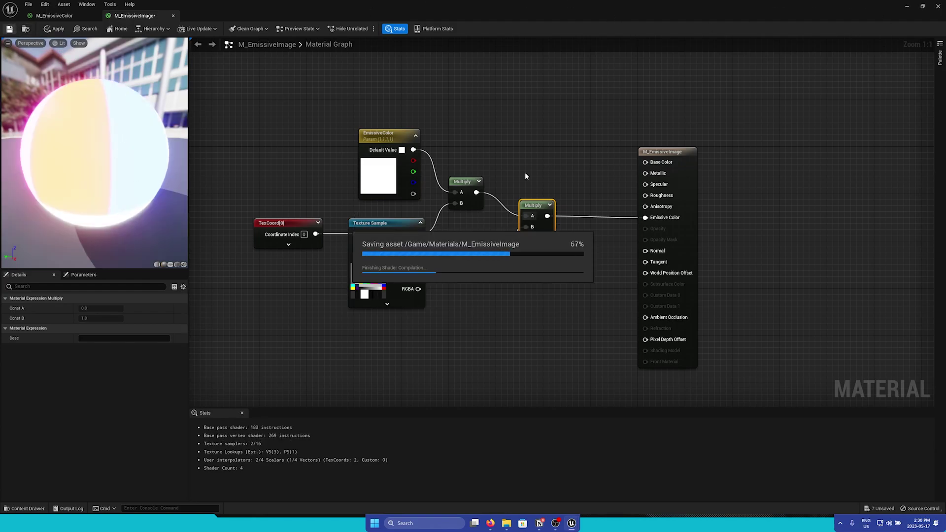
pyautogui.click(907, 7)
pyautogui.moveTo(196, 402); pyautogui.dragTo(325, 276)
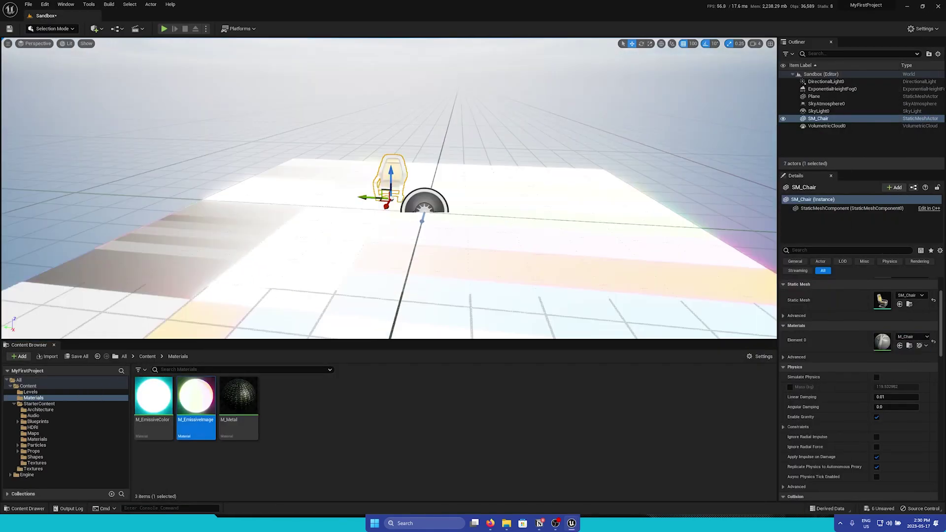
pyautogui.moveTo(325, 276); pyautogui.dragTo(534, 289, button='right')
# Step: Create a material instance from M_EmissiveColor and name it MI_EmissiveColor
pyautogui.click(318, 435)
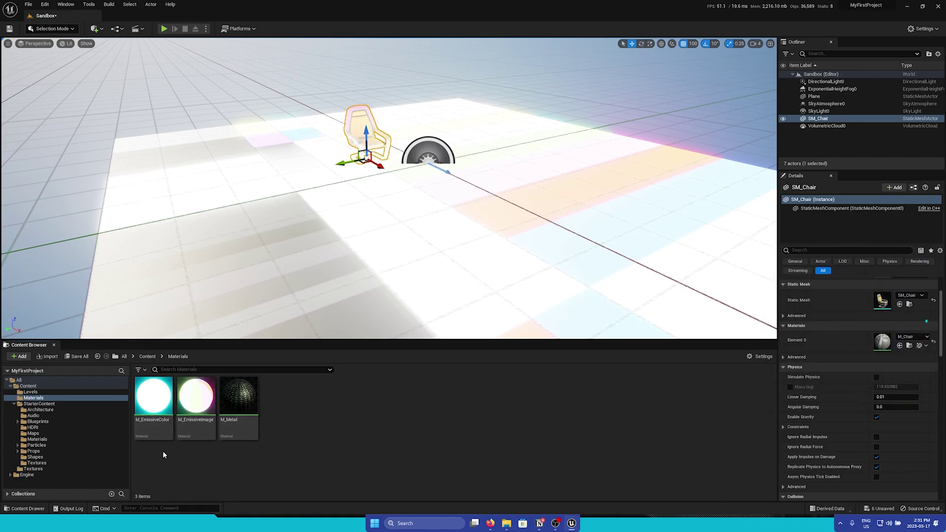
pyautogui.rightClick(148, 409)
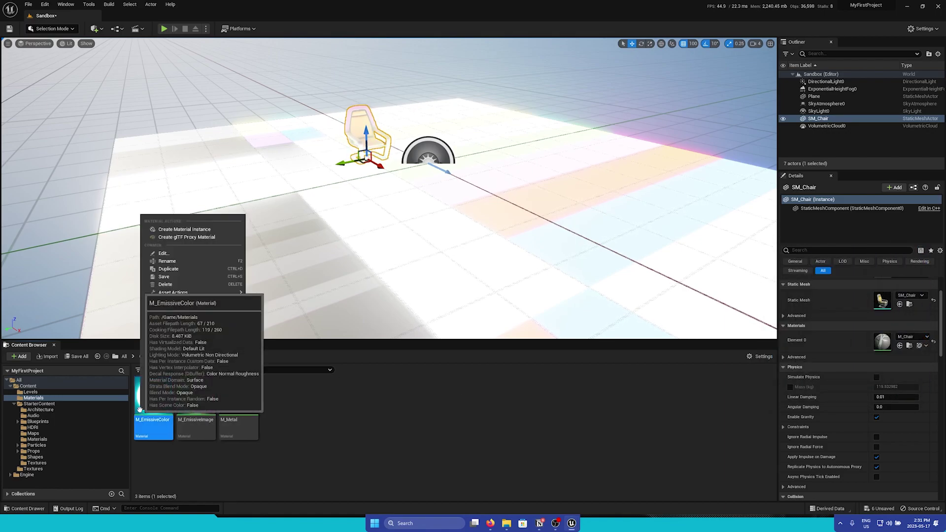
pyautogui.click(199, 228)
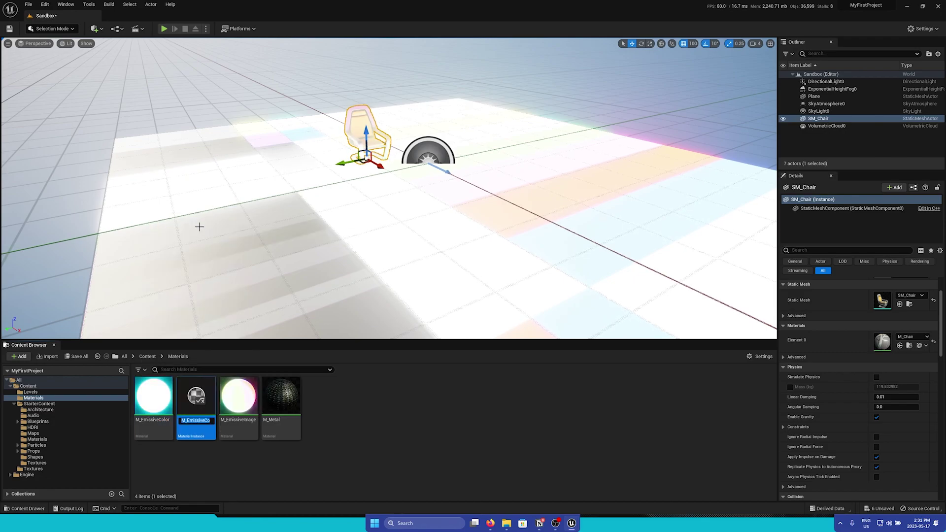
pyautogui.press('Home')
pyautogui.press('End')
pyautogui.press('BackSpace')
pyautogui.press('BackSpace')
pyautogui.press('Return')
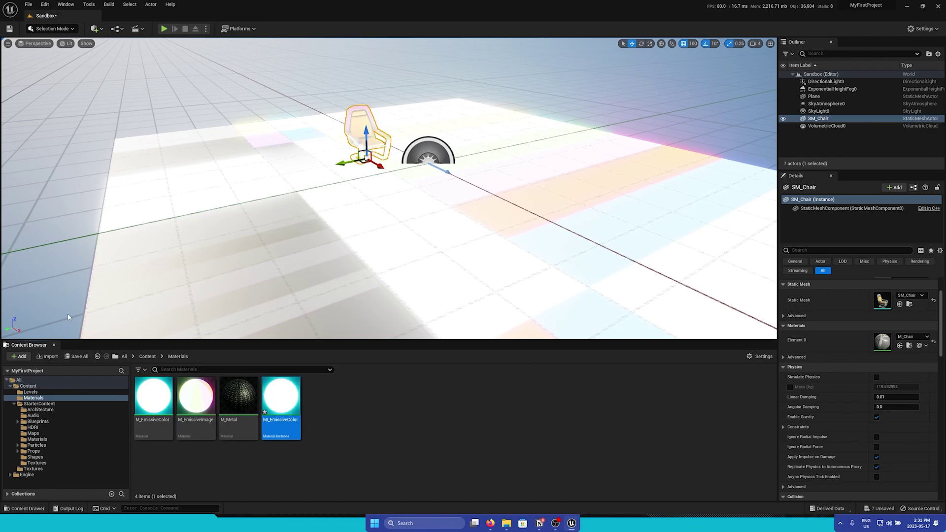
# Step: Open MI_EmissiveColor and override EmissiveColor with red (1.0, 0.0, 0.018913)
pyautogui.doubleClick(296, 382)
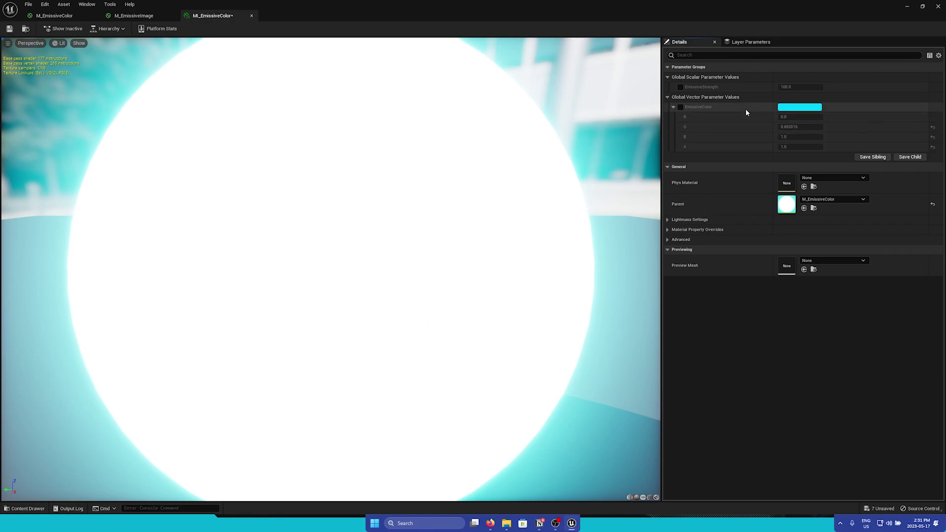
pyautogui.click(680, 107)
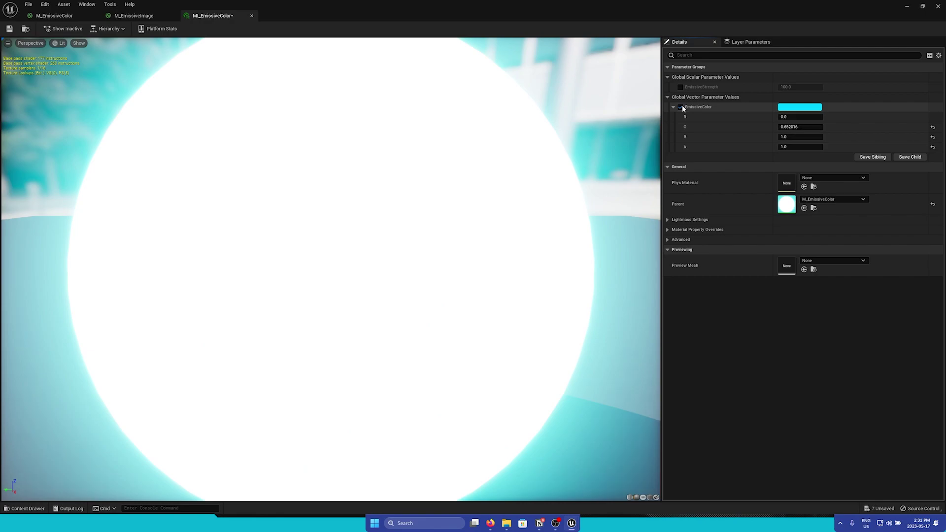
pyautogui.click(798, 108)
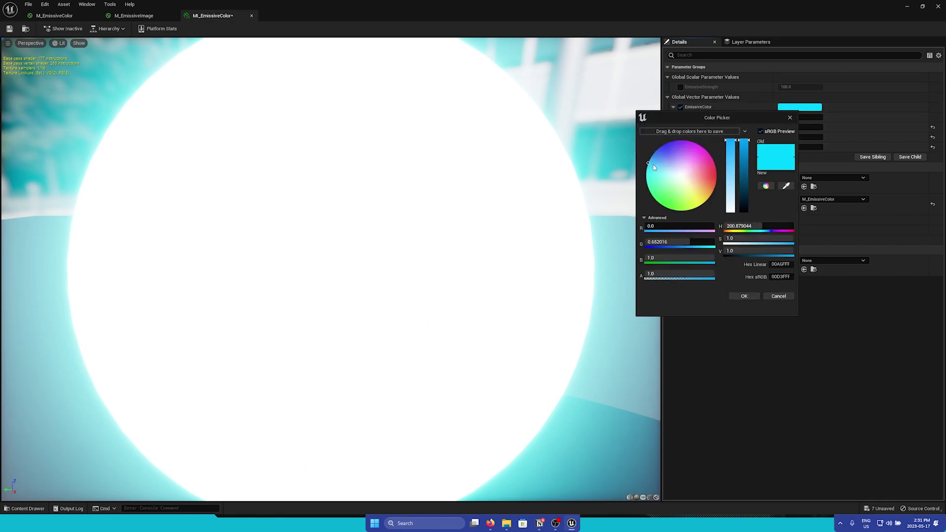
pyautogui.moveTo(664, 167); pyautogui.dragTo(724, 176)
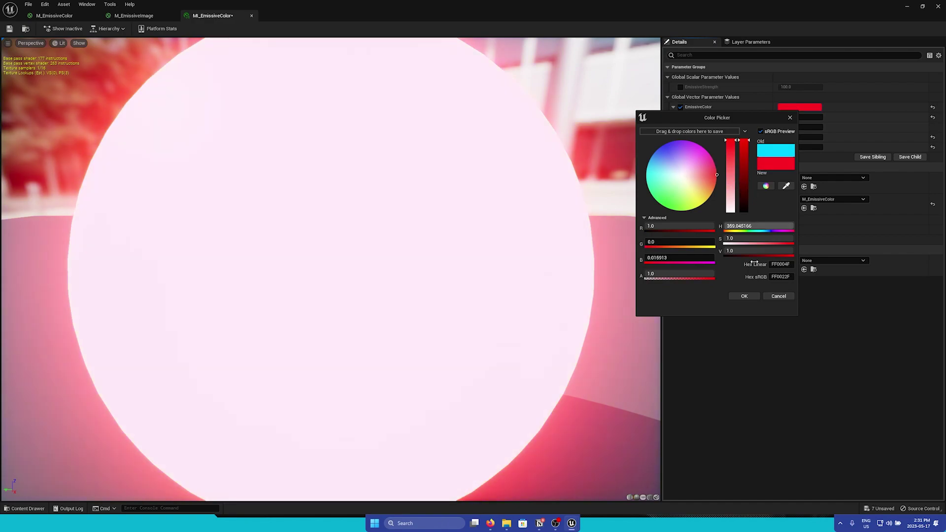
pyautogui.click(747, 296)
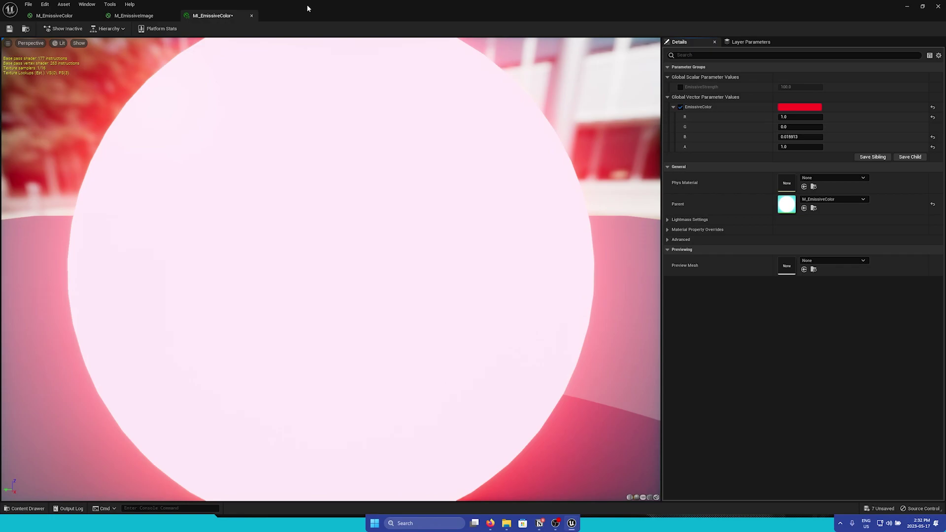
# Step: Drop MI_EmissiveColor onto the chair in the level
pyautogui.moveTo(308, 7); pyautogui.dragTo(744, 101)
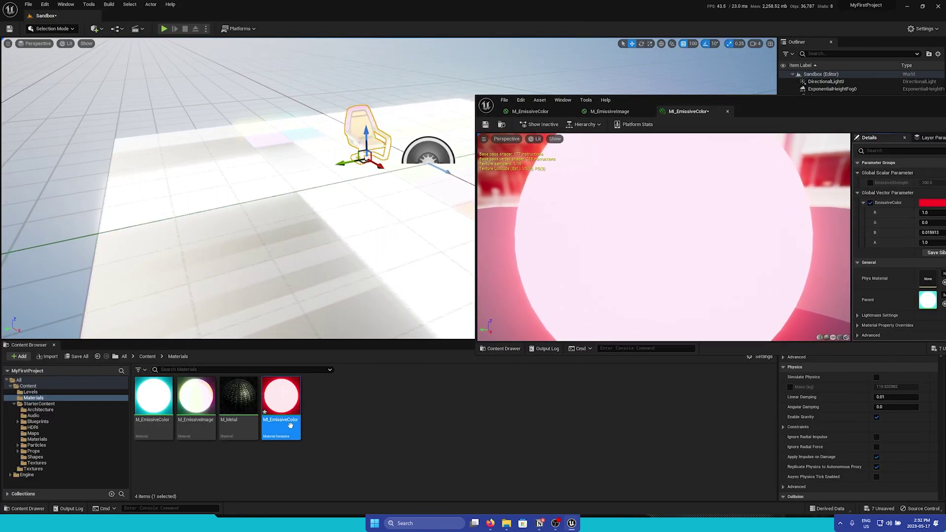
pyautogui.moveTo(290, 425); pyautogui.dragTo(304, 223)
pyautogui.moveTo(750, 111); pyautogui.dragTo(650, 140)
# Step: Adjust EmissiveColor to red (1.0, 0.0, 0.028196) and enable the EmissiveStrength override
pyautogui.click(794, 238)
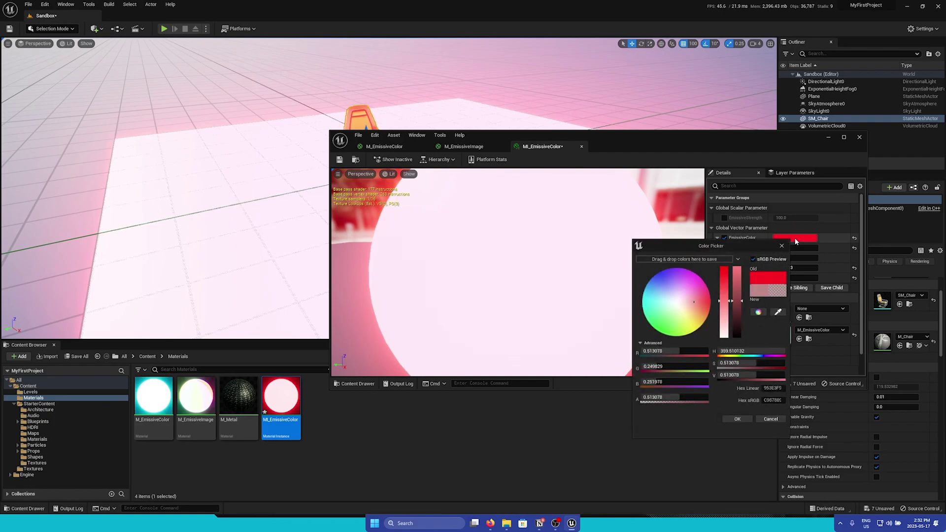
pyautogui.moveTo(689, 308); pyautogui.dragTo(766, 302)
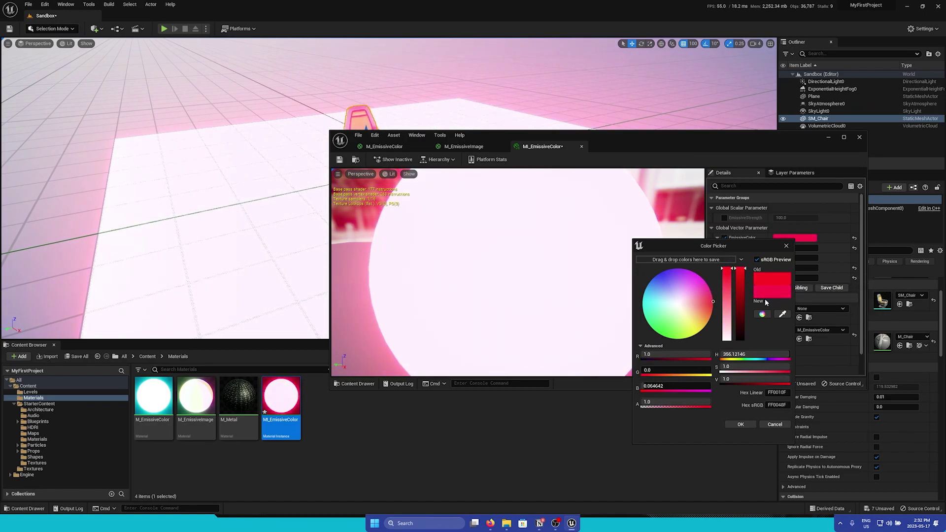
pyautogui.click(741, 424)
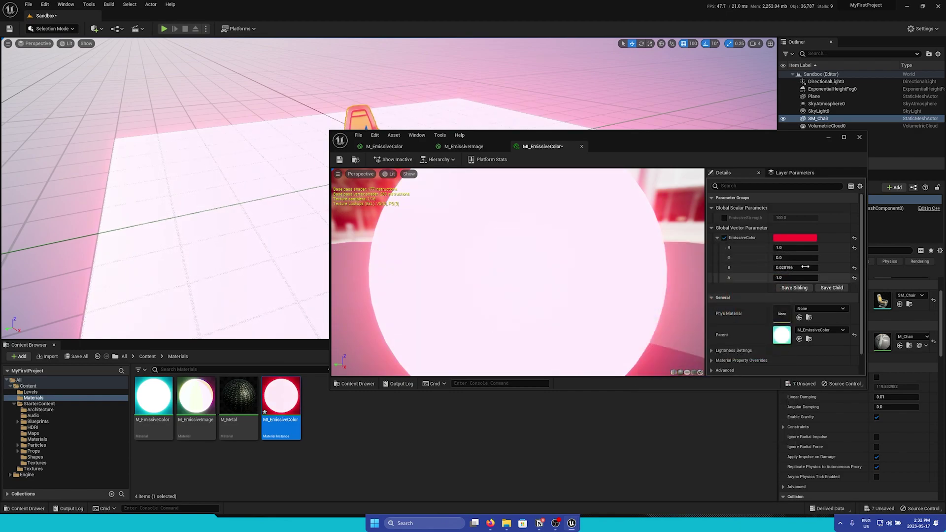
pyautogui.click(724, 219)
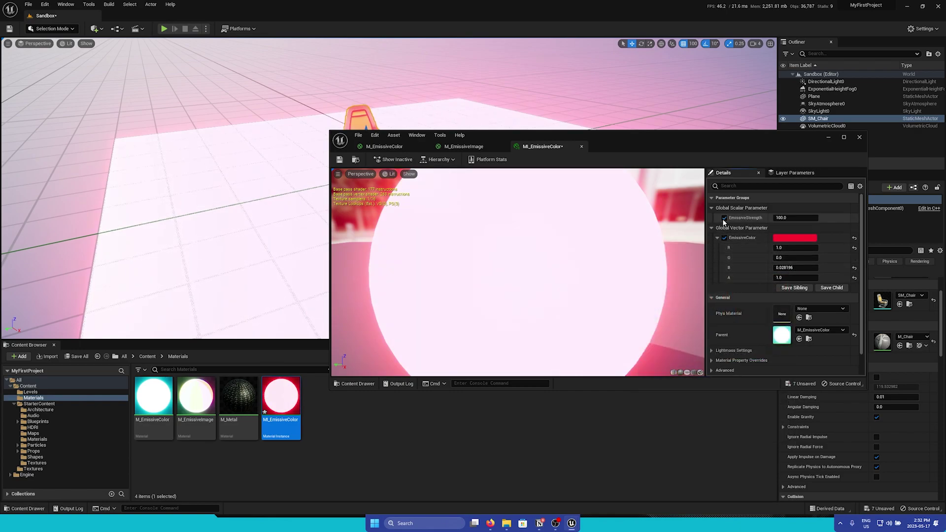
# Step: Set MI_EmissiveColor's EmissiveStrength to 5 and save the instance
pyautogui.click(784, 219)
pyautogui.write('10')
pyautogui.press('Return')
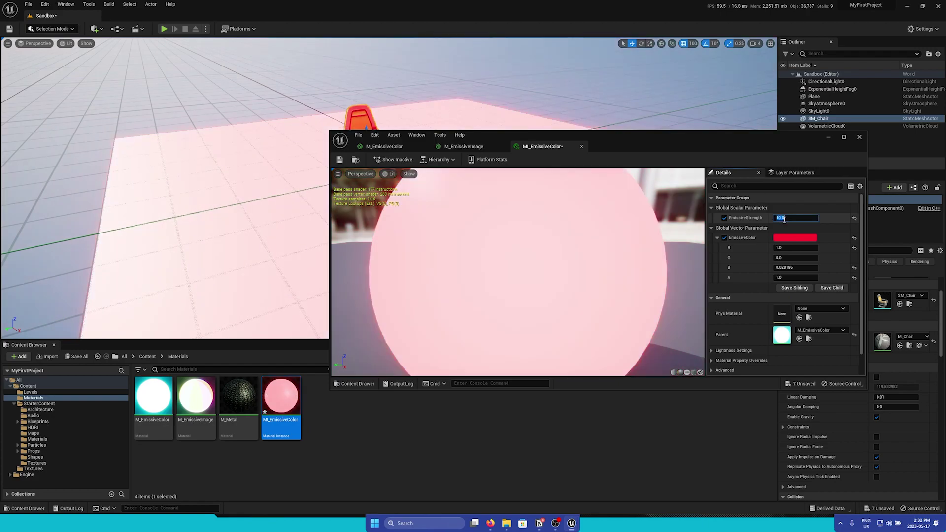
pyautogui.write('5')
pyautogui.press('Return')
pyautogui.moveTo(578, 138); pyautogui.dragTo(599, 133)
pyautogui.click(360, 154)
# Step: Compare M_EmissiveColor on the chair, then put MI_EmissiveColor back on it
pyautogui.moveTo(695, 135); pyautogui.dragTo(743, 154)
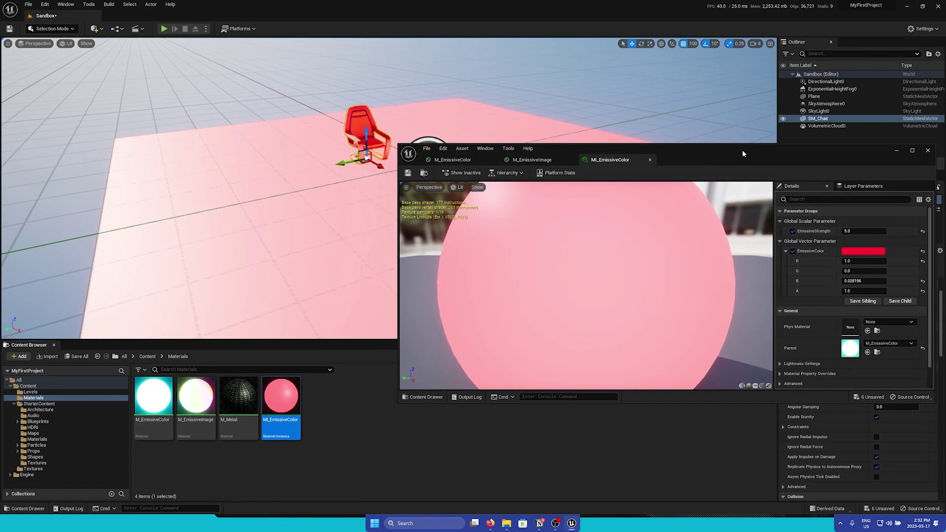
pyautogui.moveTo(153, 396); pyautogui.dragTo(276, 246)
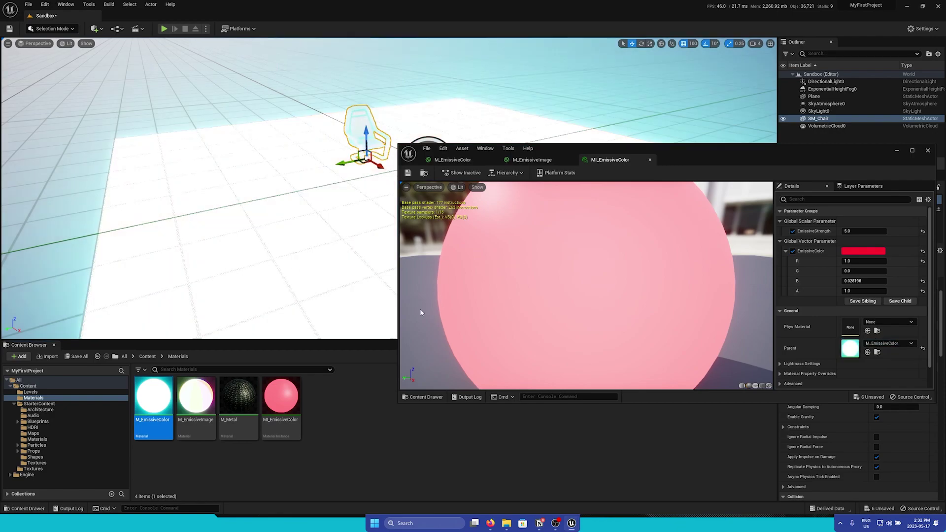
pyautogui.moveTo(696, 158); pyautogui.dragTo(737, 161)
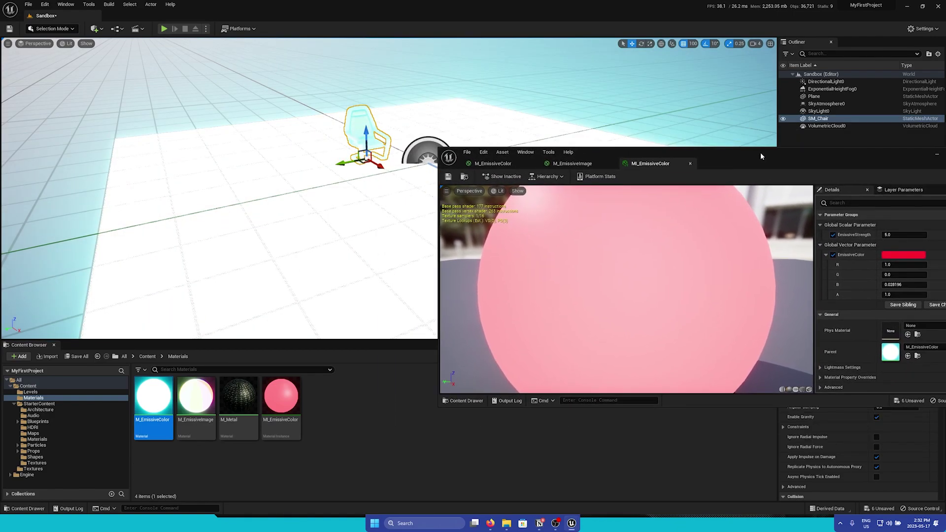
pyautogui.moveTo(281, 435); pyautogui.dragTo(276, 258)
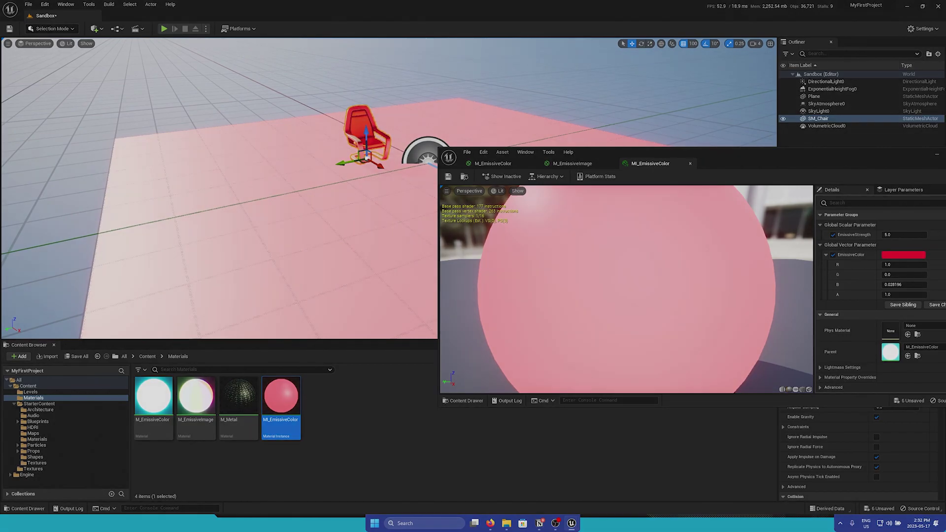